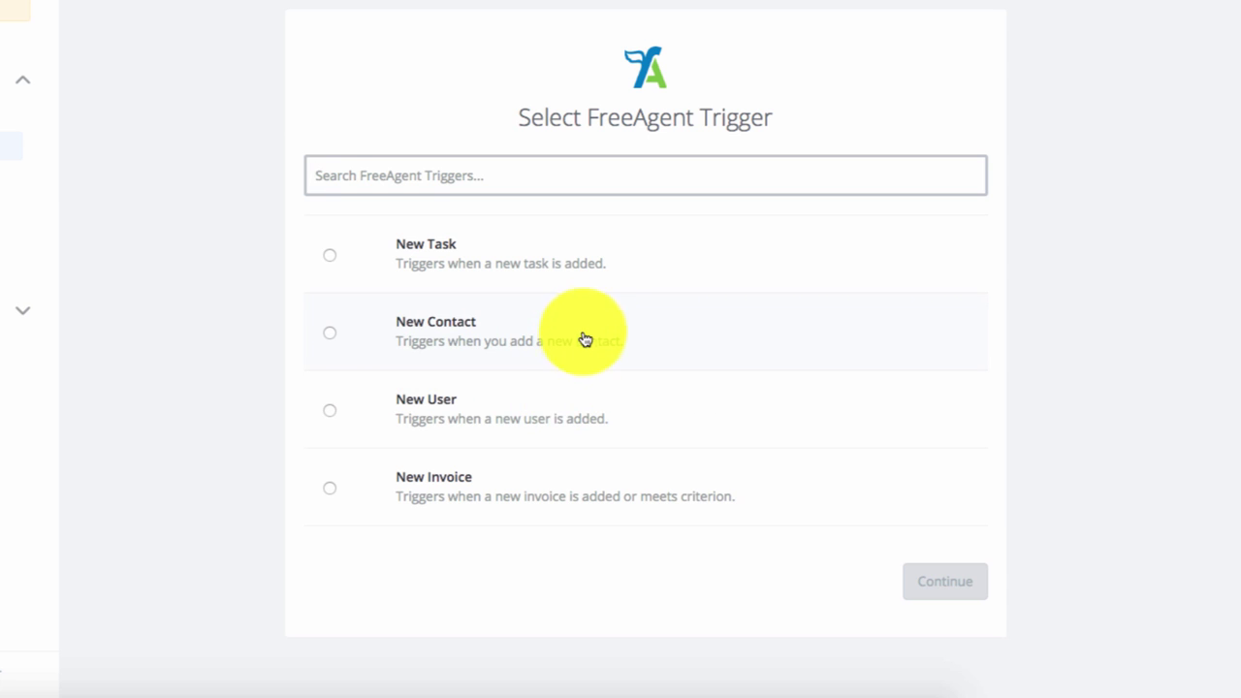
- Set the FreeAgent trigger to New Task and save the choice
click(540, 269)
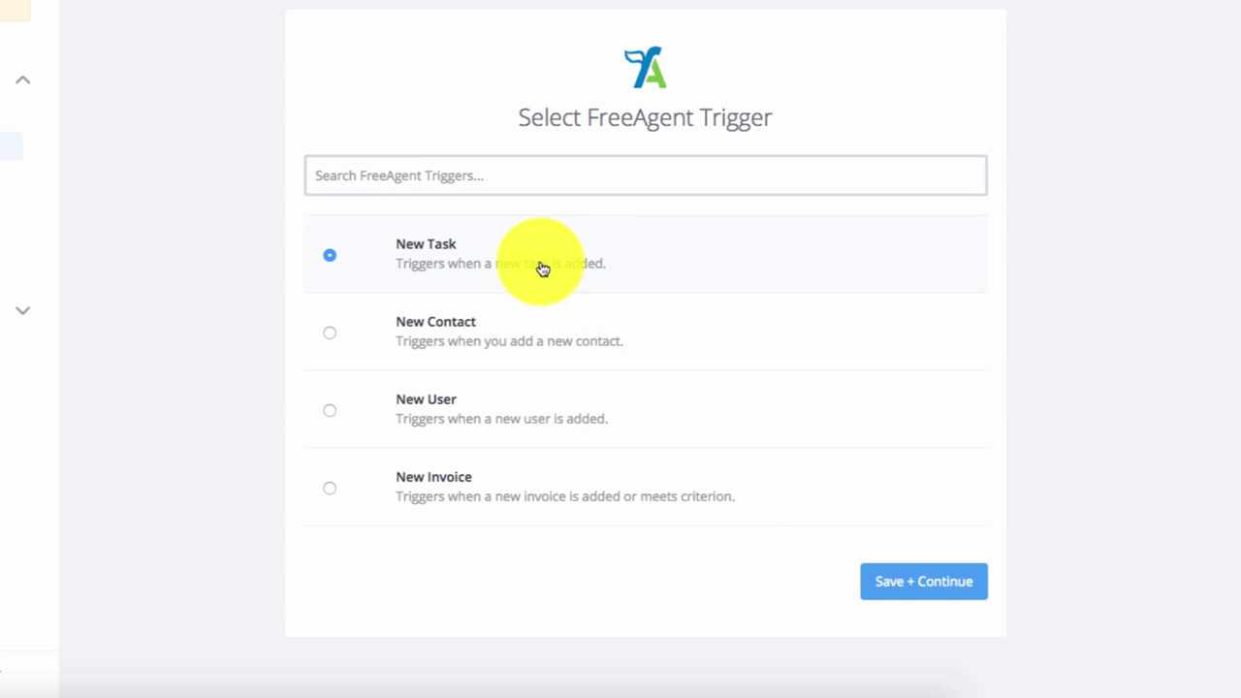
click(893, 580)
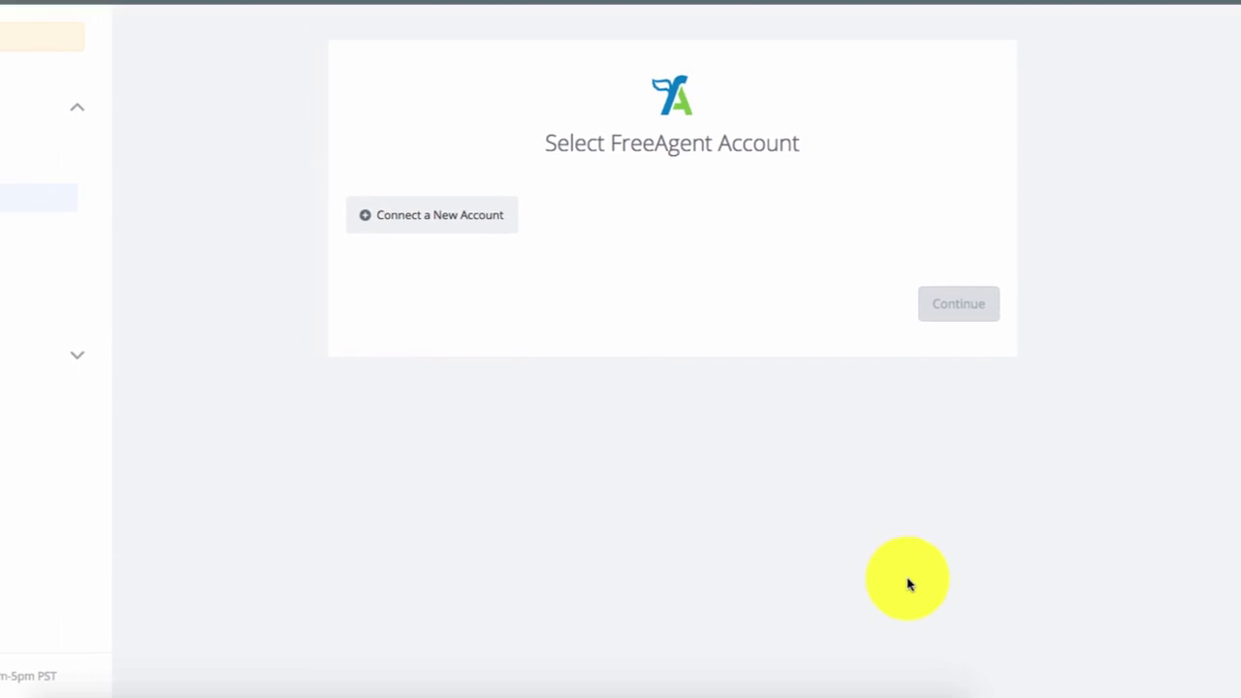
- Log into FreeAgent with the account email and password, approve Zapier, and select Account #1
click(584, 294)
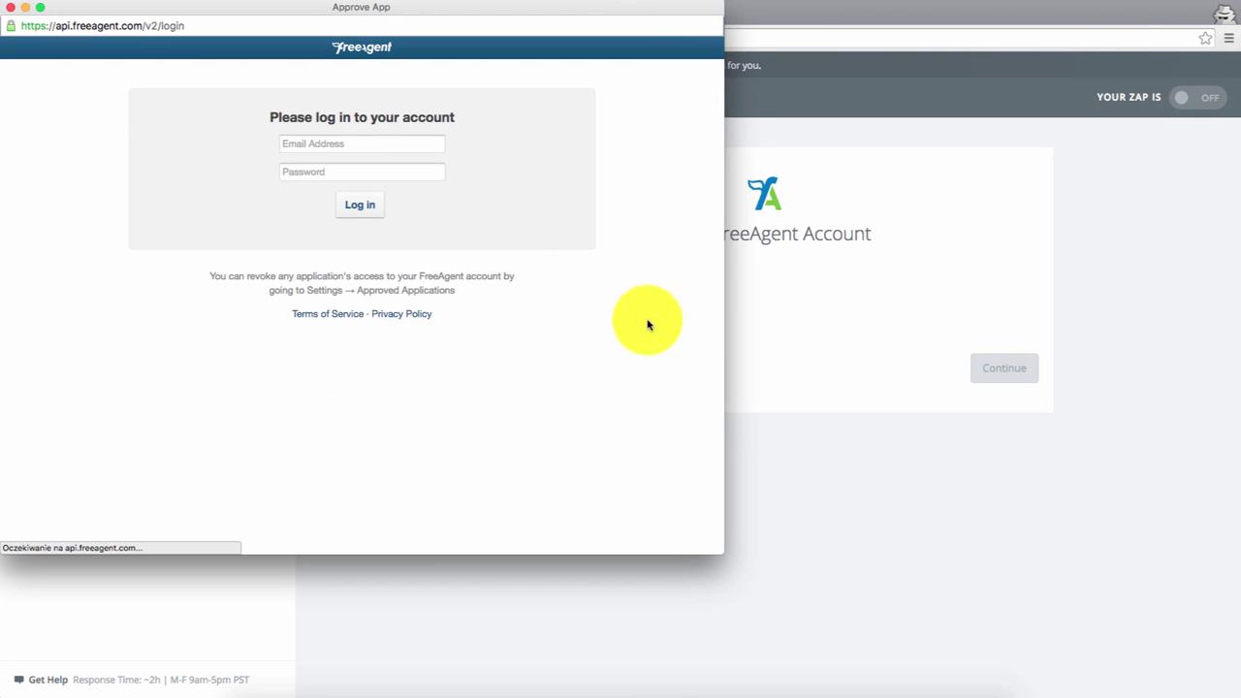
click(351, 145)
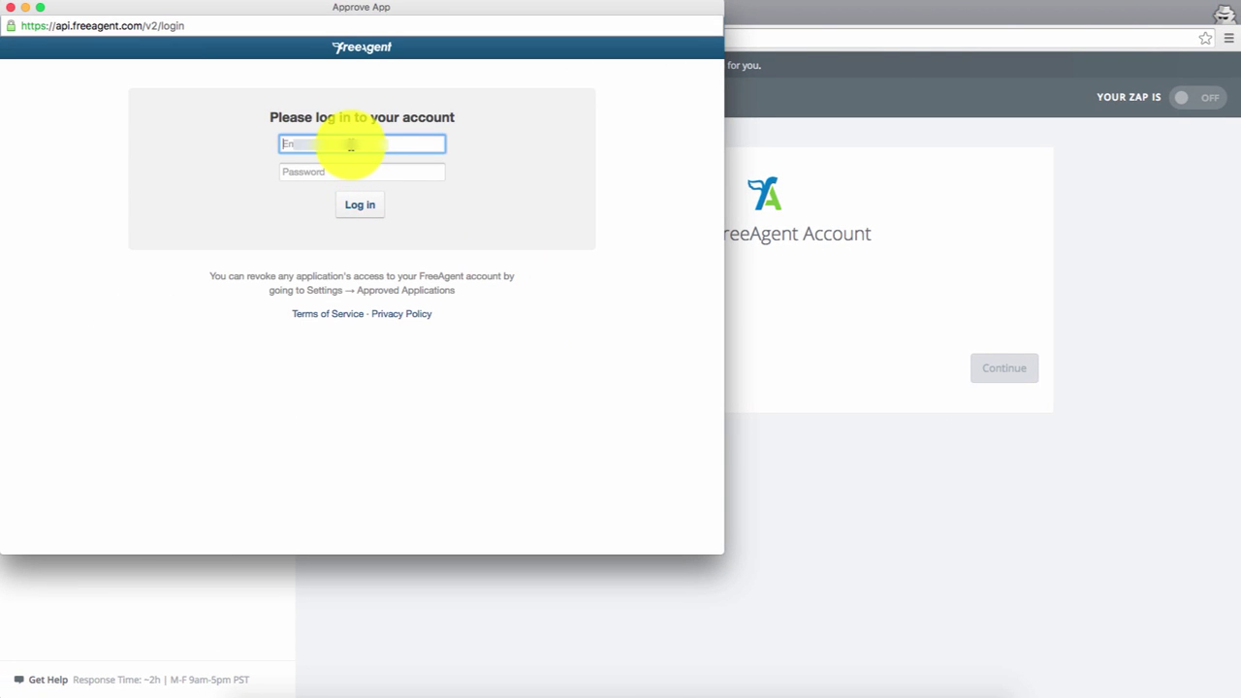
text(s.c)
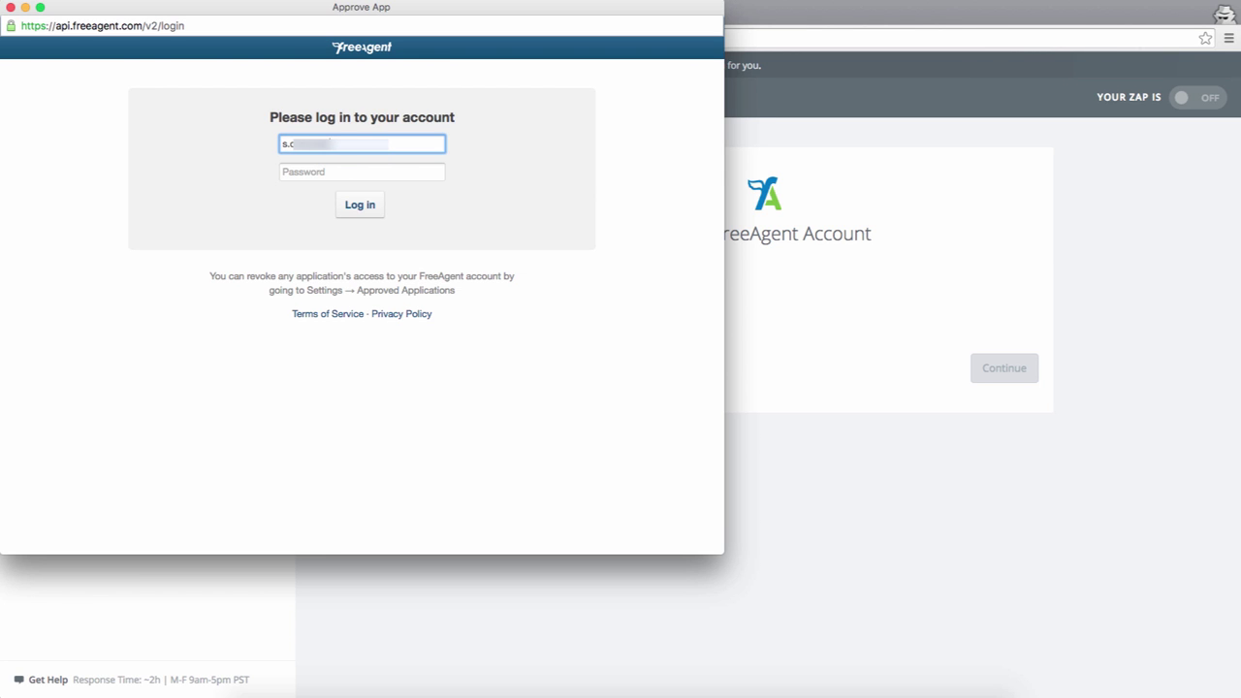
text(abc)
text(m)
key(Tab)
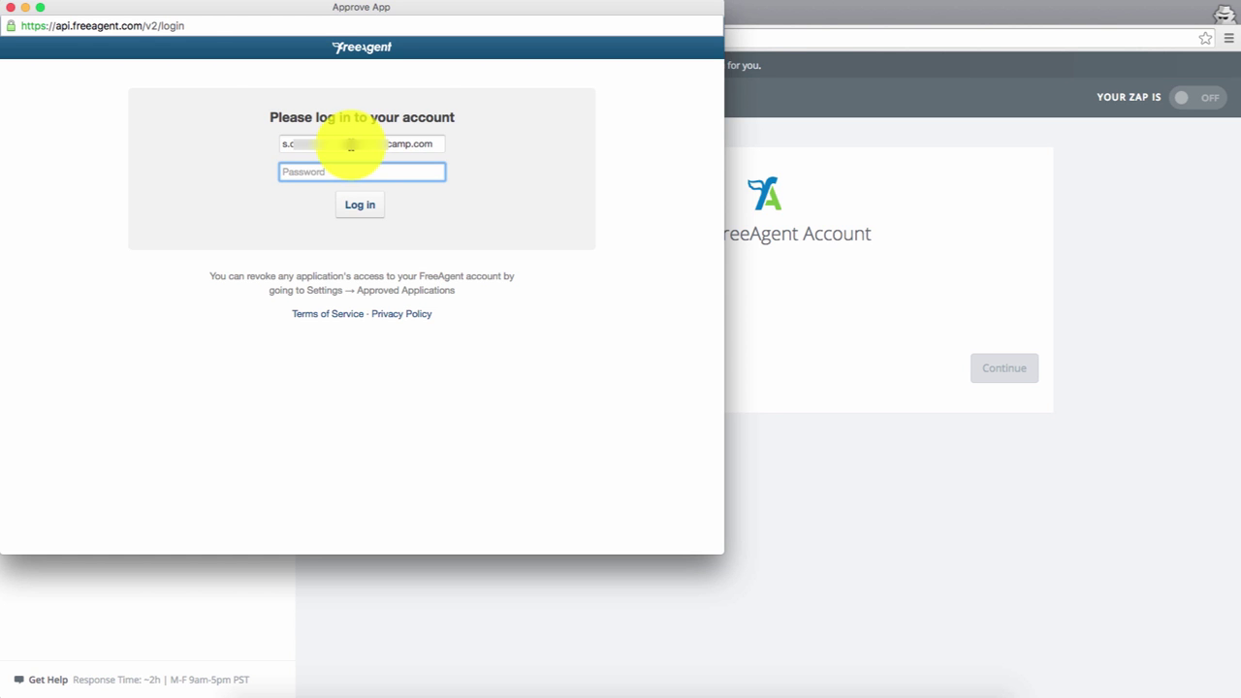
text(********)
key(Return)
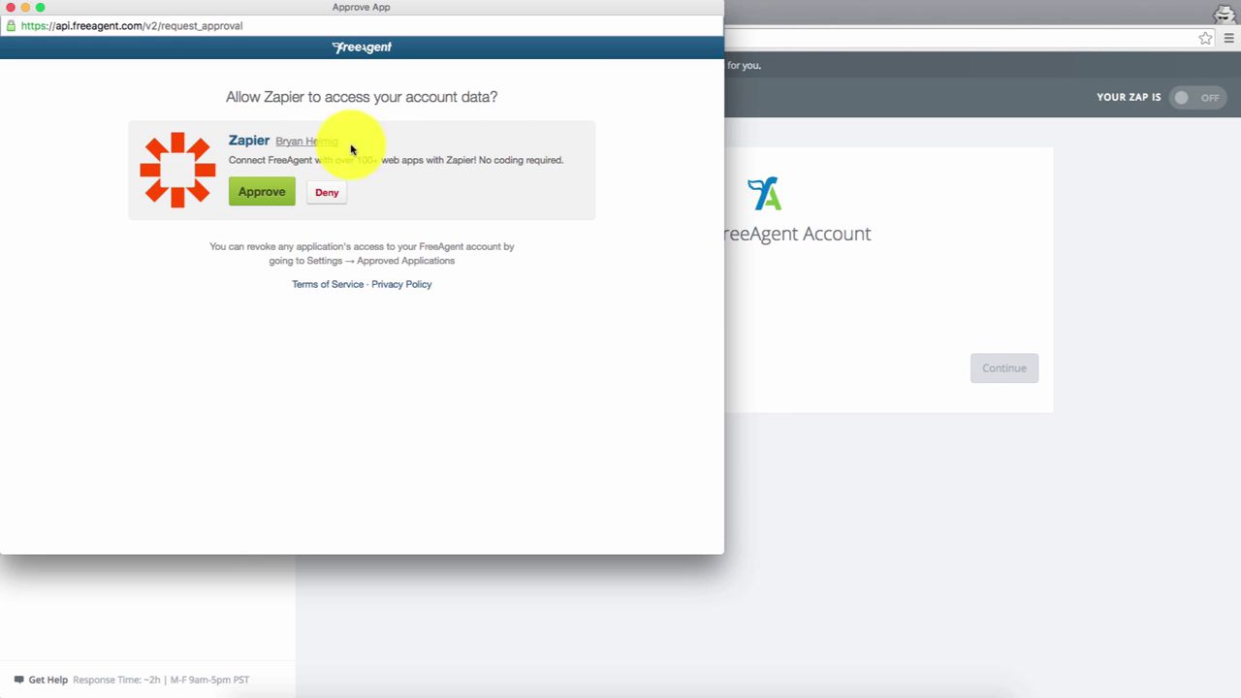
click(279, 200)
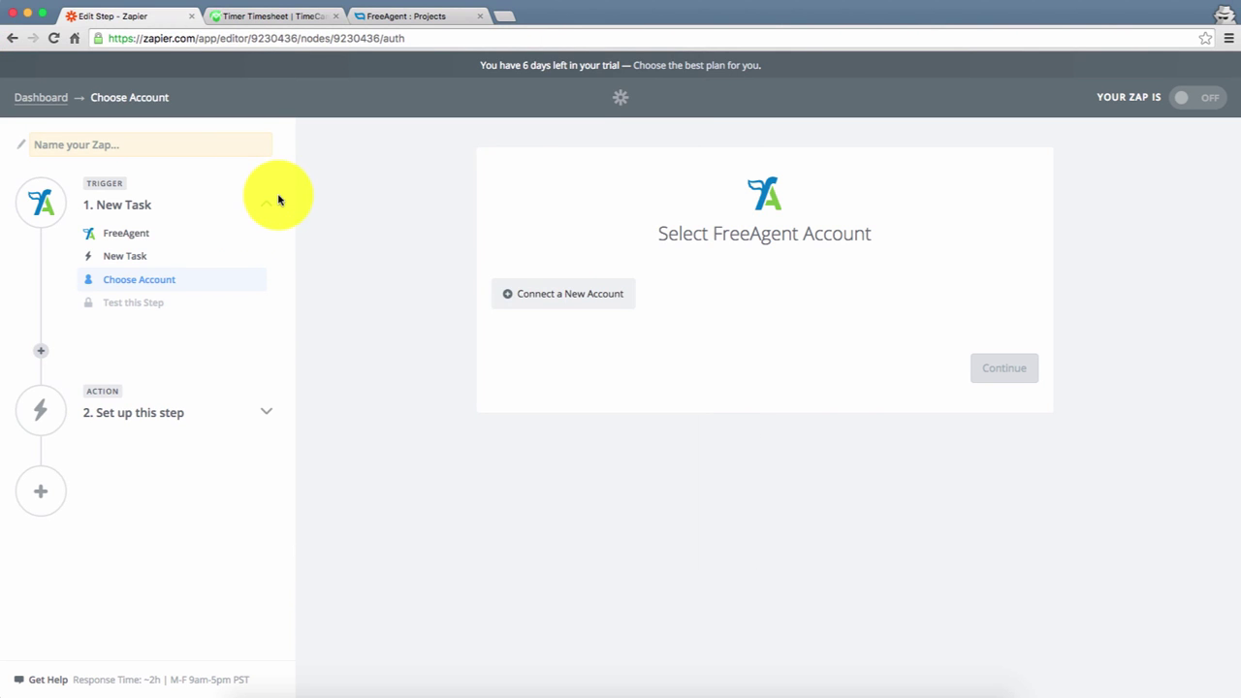
click(511, 302)
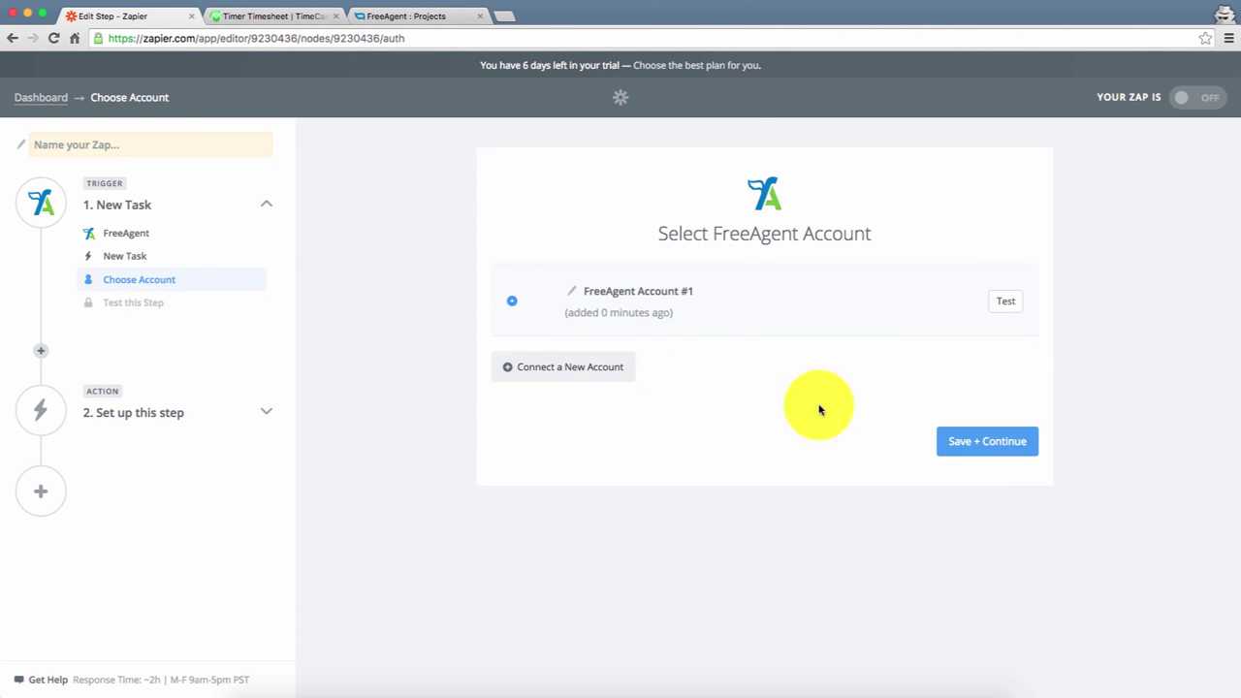
- Save the FreeAgent account, find the Project dropdown empty, and go to FreeAgent Projects
click(997, 453)
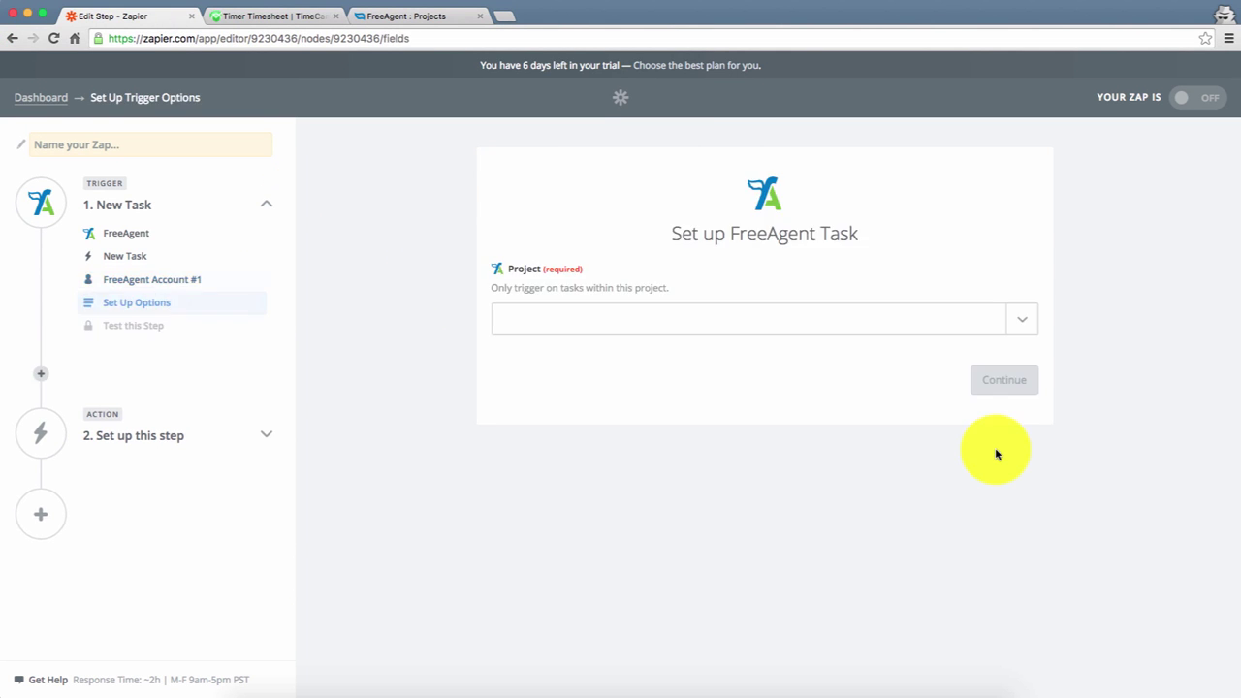
click(1015, 326)
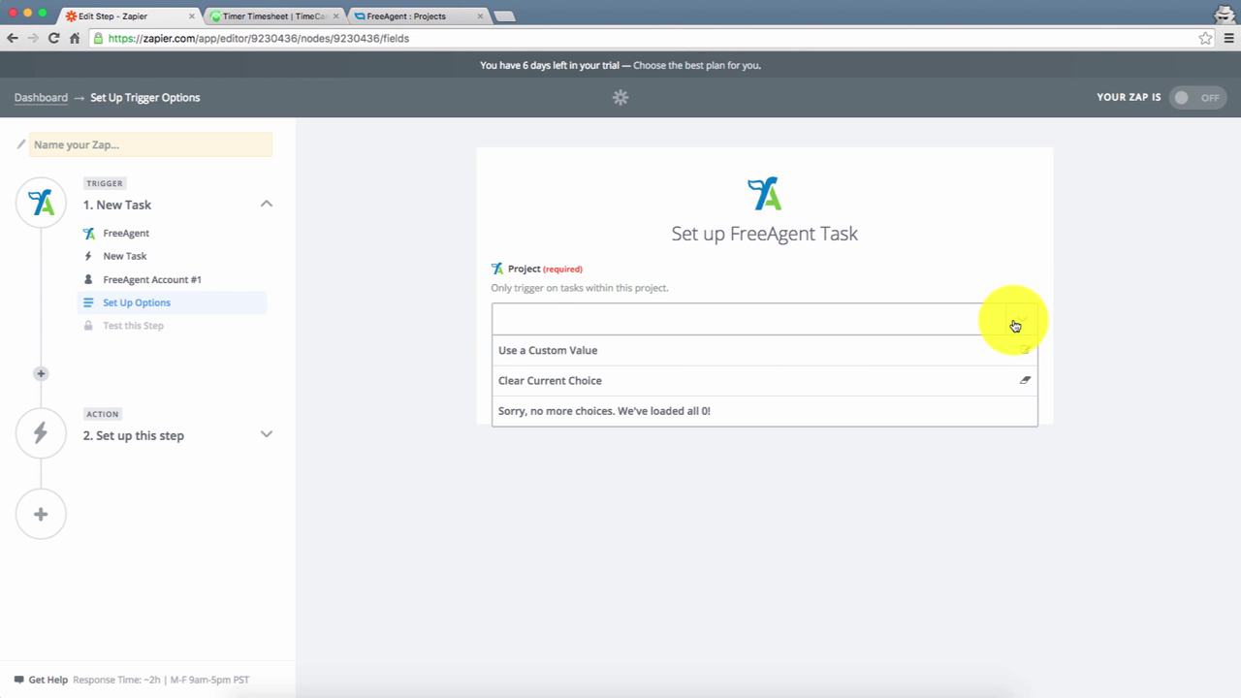
click(1015, 326)
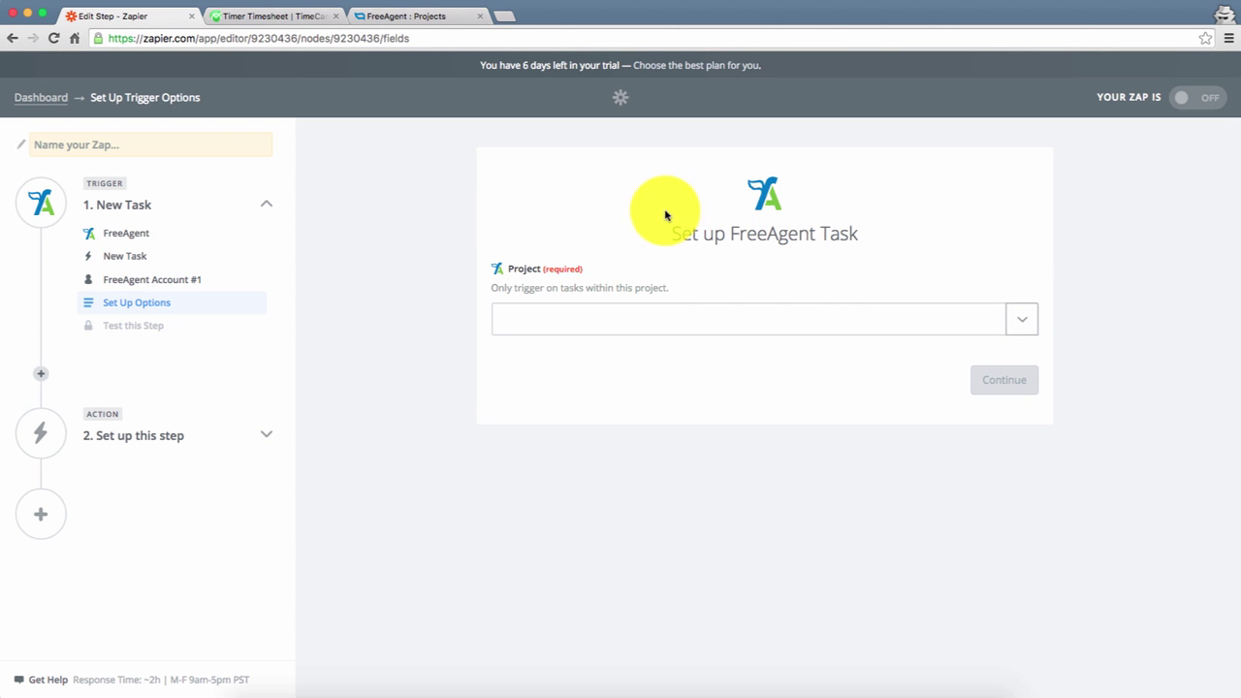
click(395, 25)
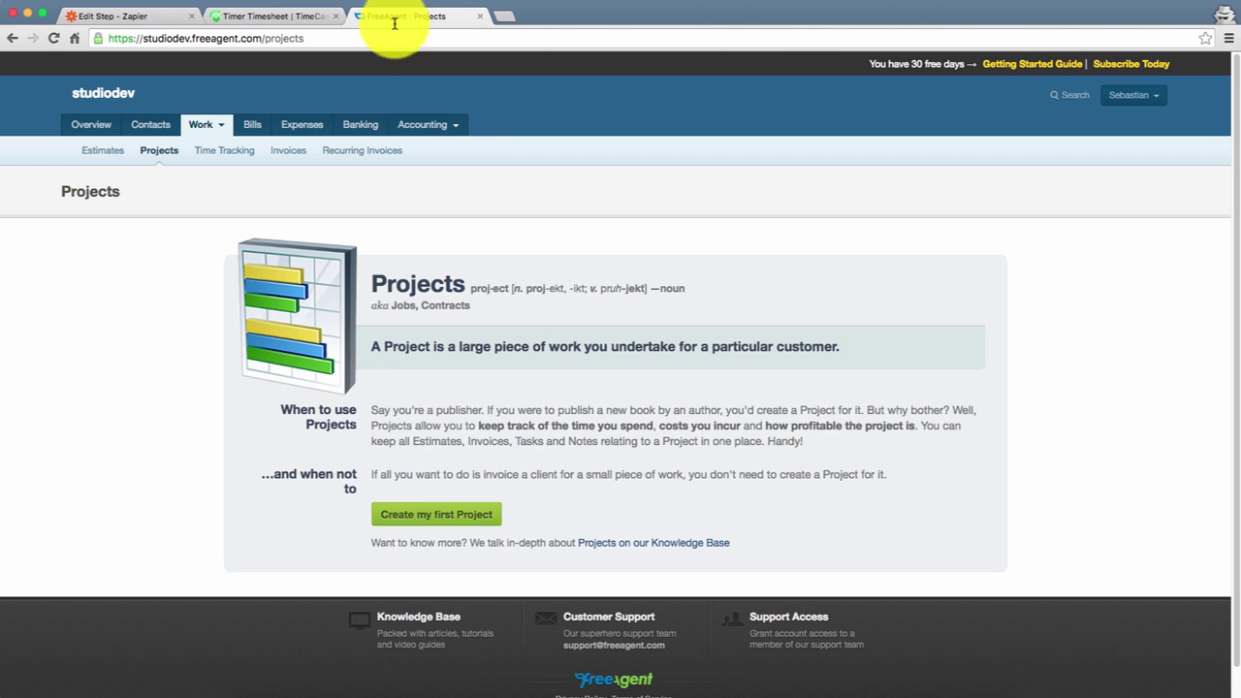
- Start the first FreeAgent project, entering the contact's first and last name
click(409, 522)
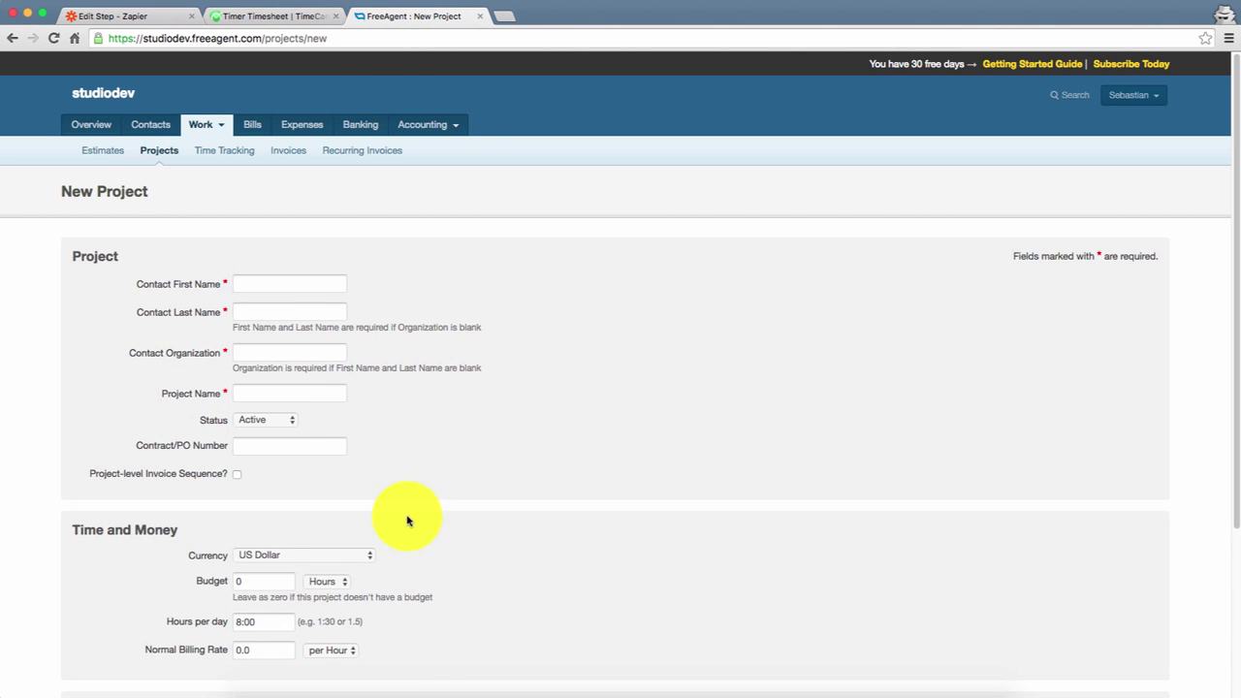
click(293, 285)
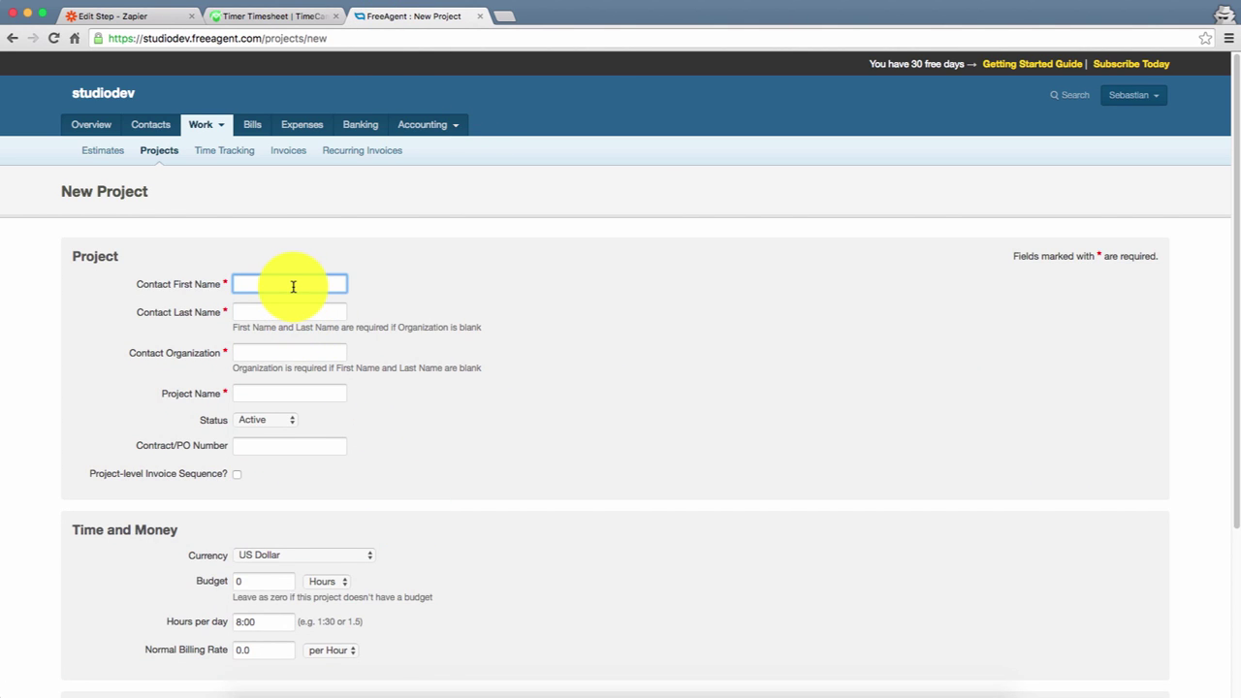
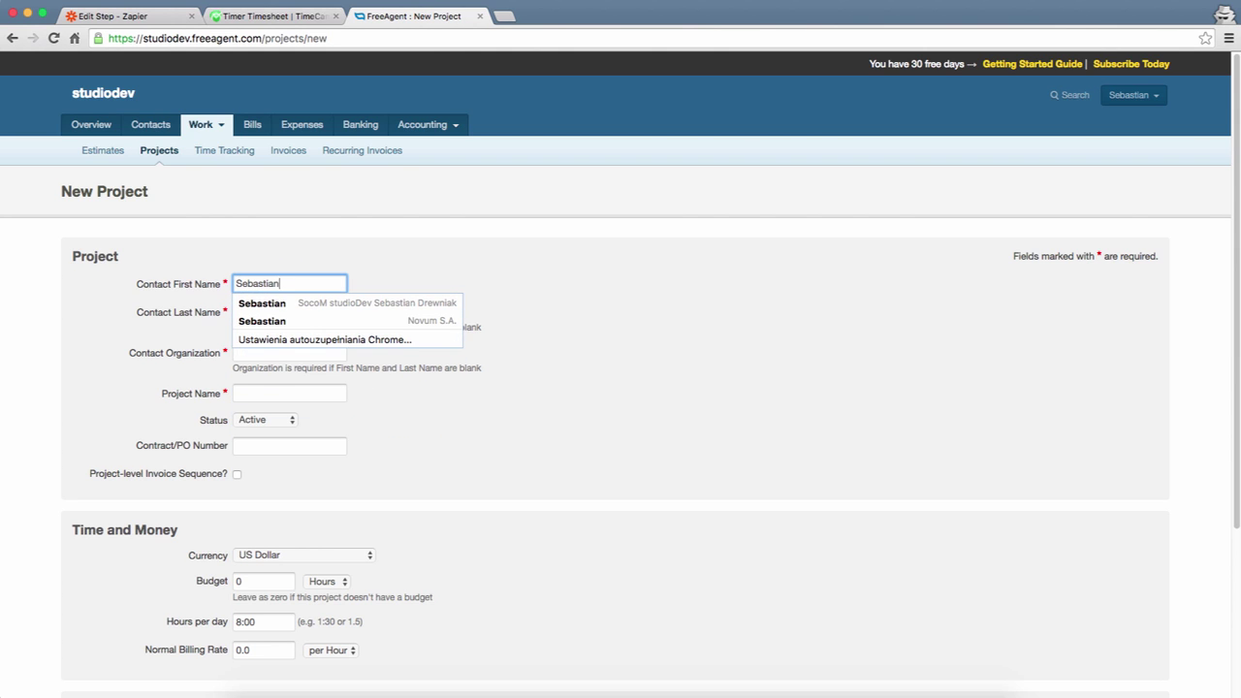
key(Tab)
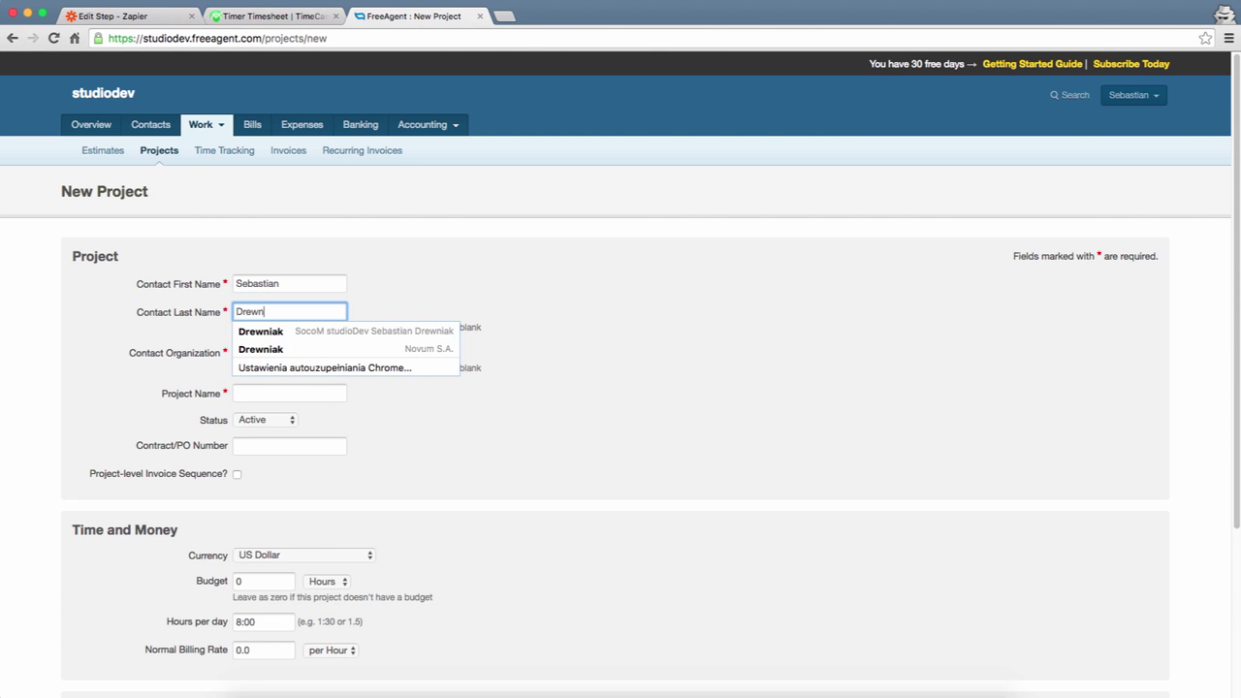
key(Tab)
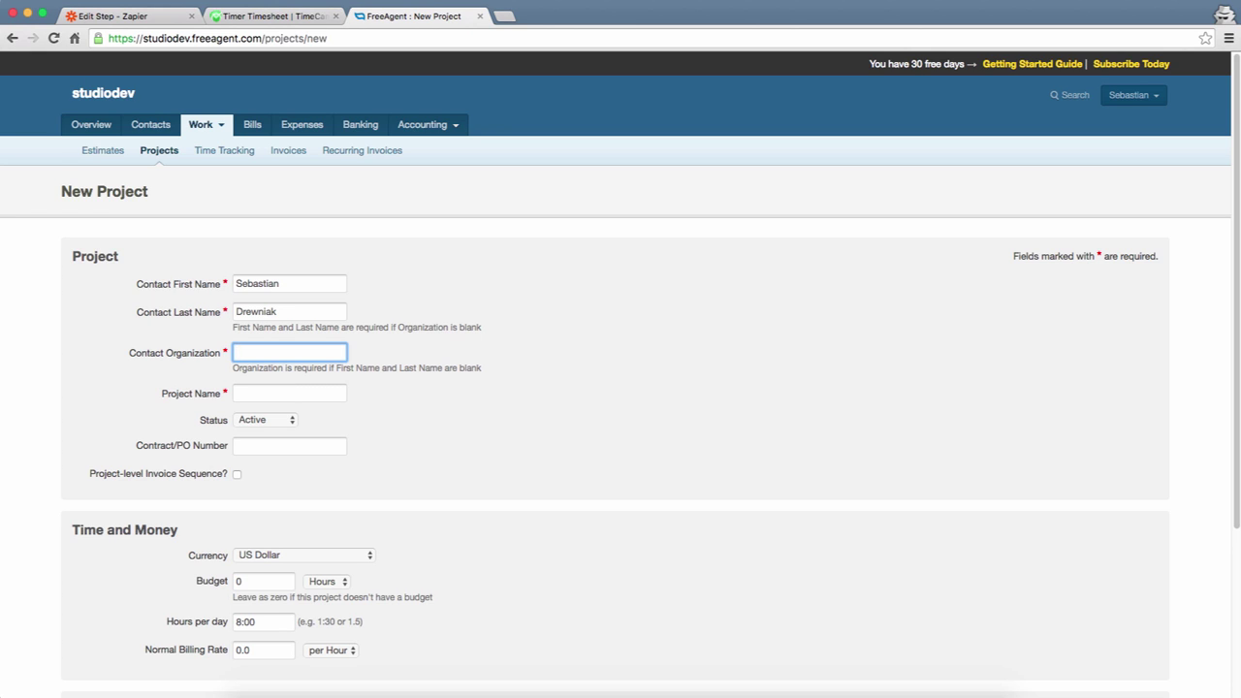
key(Tab)
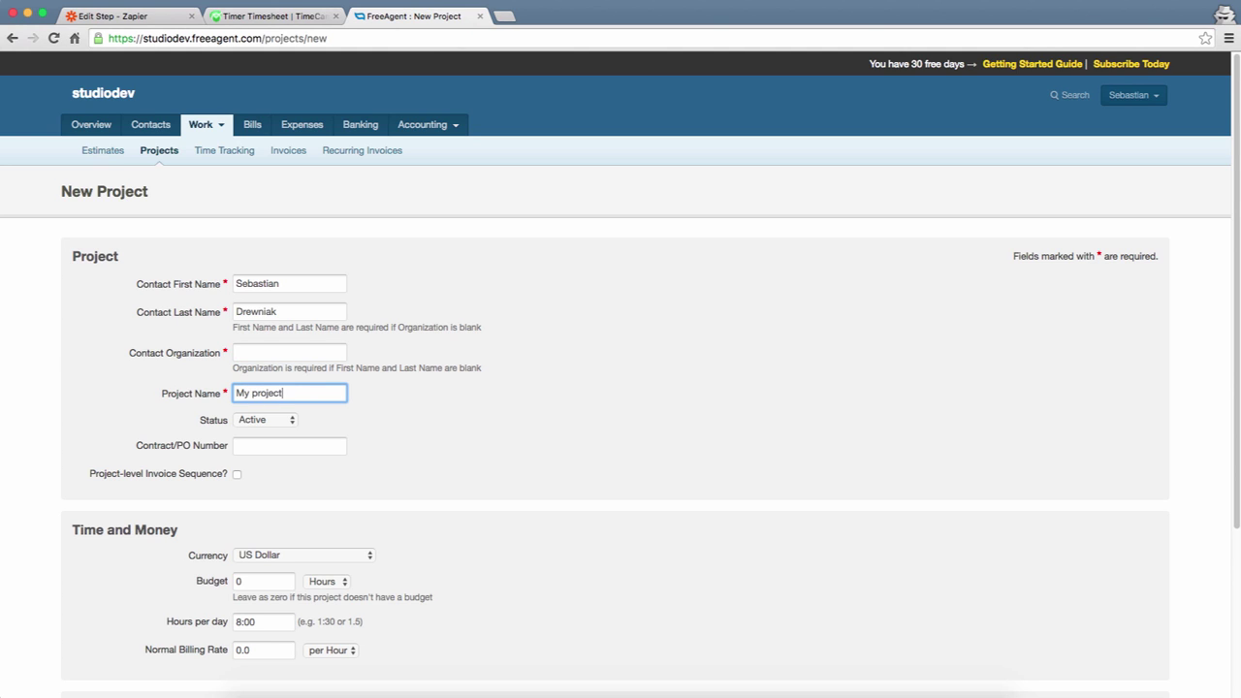
- Create the project 'My project', dismiss the welcome message, and return to Zapier
scroll(369, 372, down, 3)
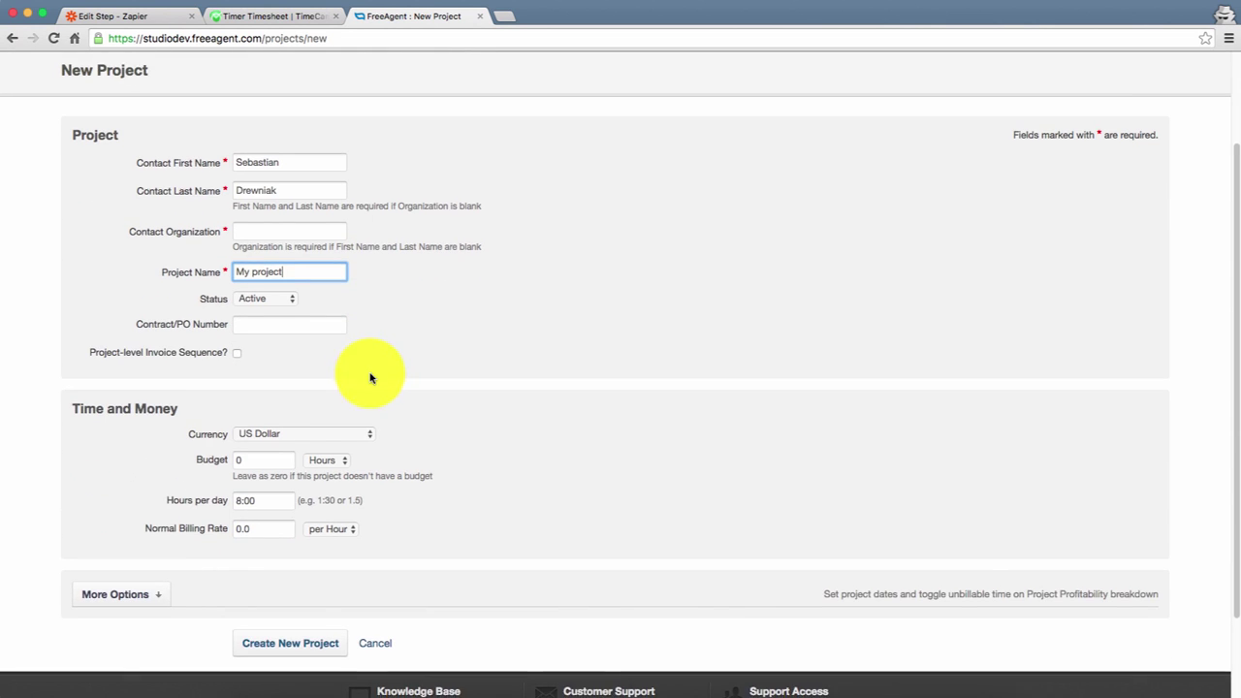
scroll(370, 378, down, 1)
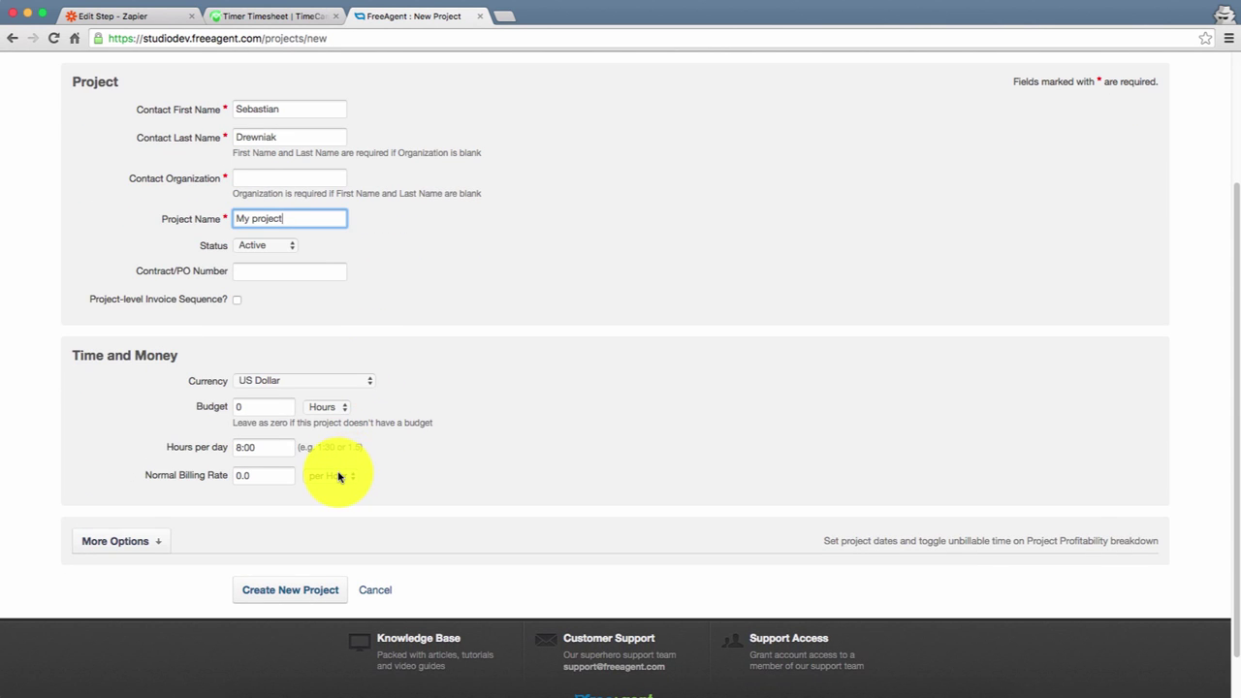
click(296, 589)
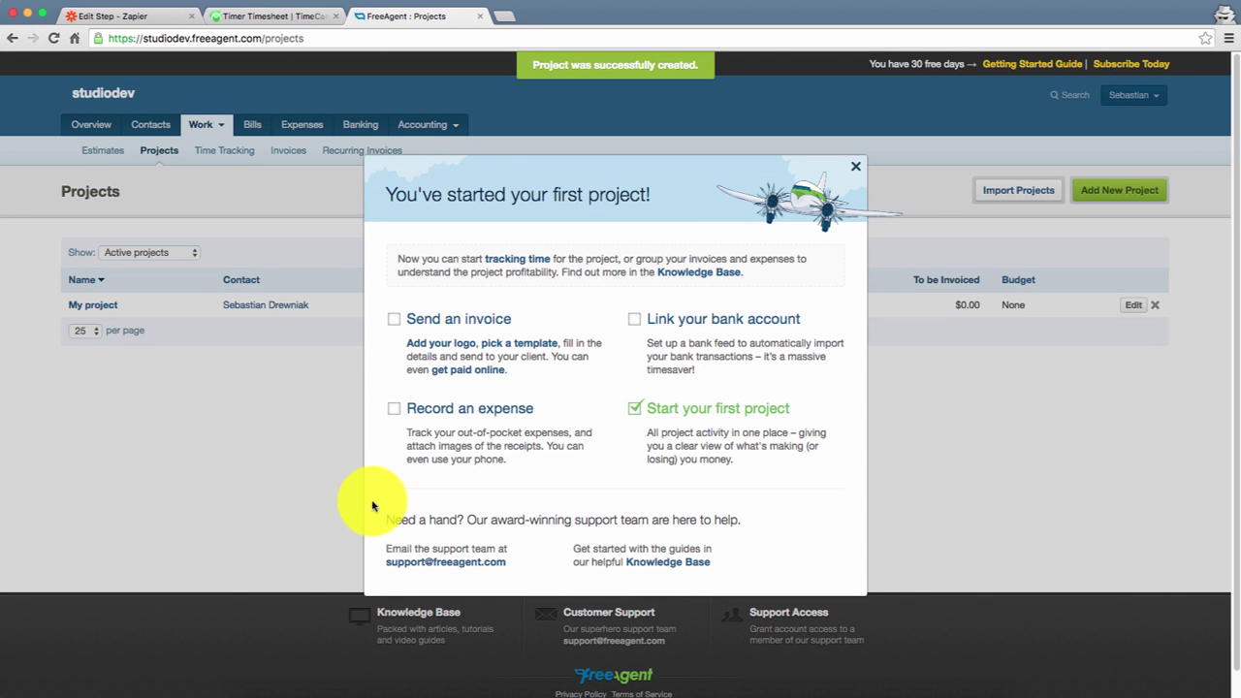
click(856, 167)
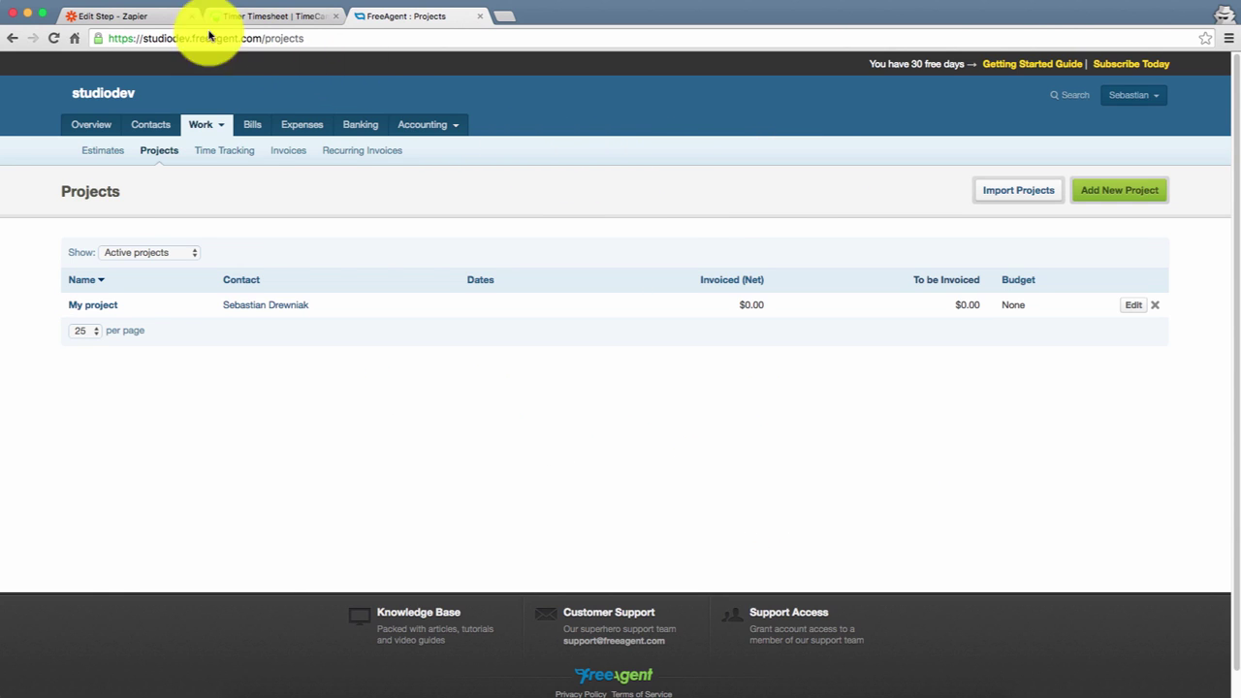
click(128, 17)
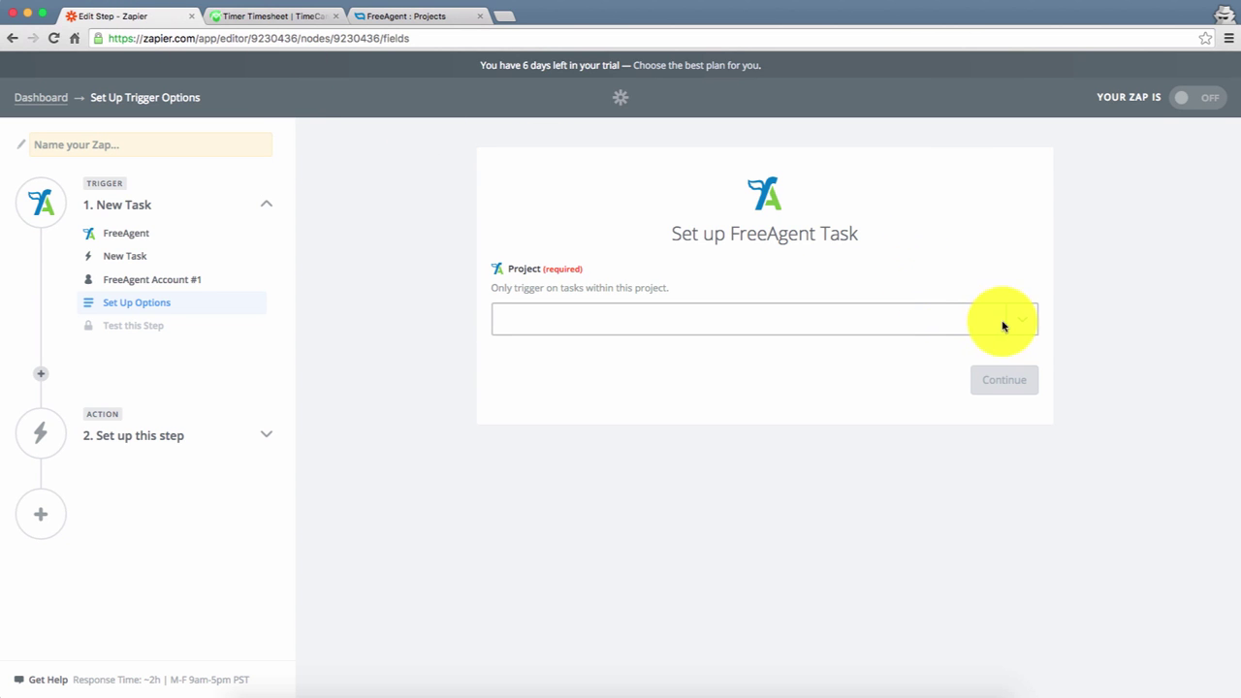
- Retest the connected FreeAgent account and continue to the trigger options
click(136, 280)
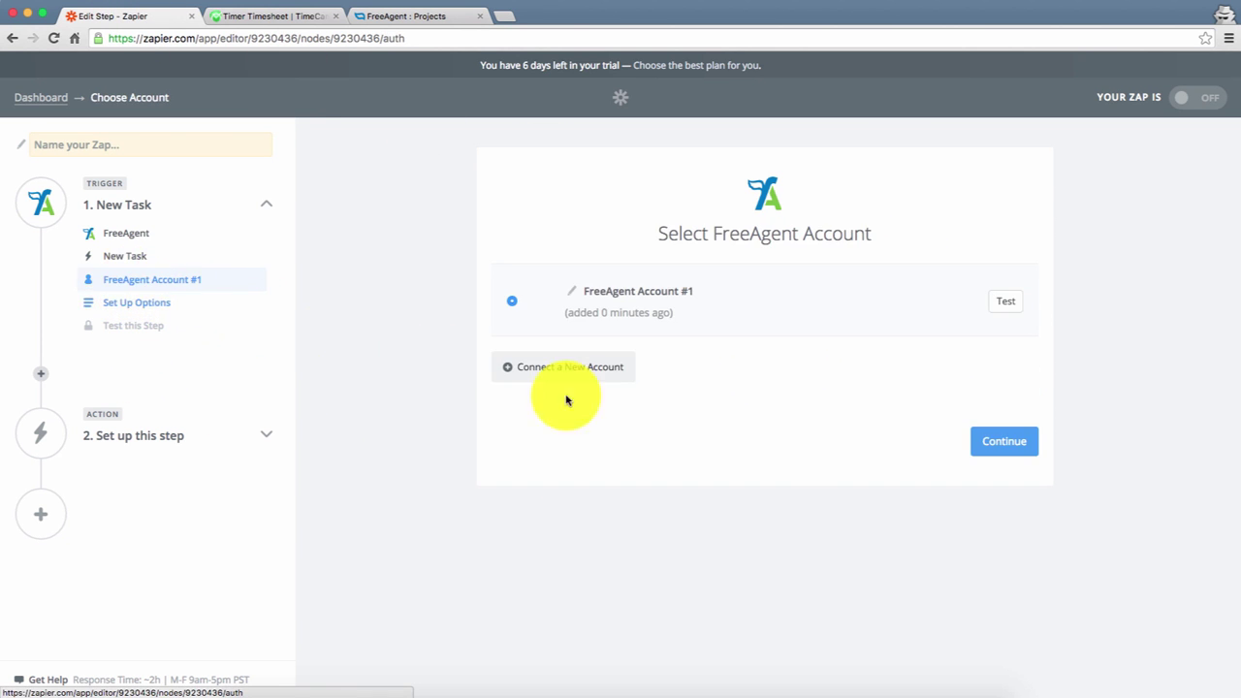
click(1010, 304)
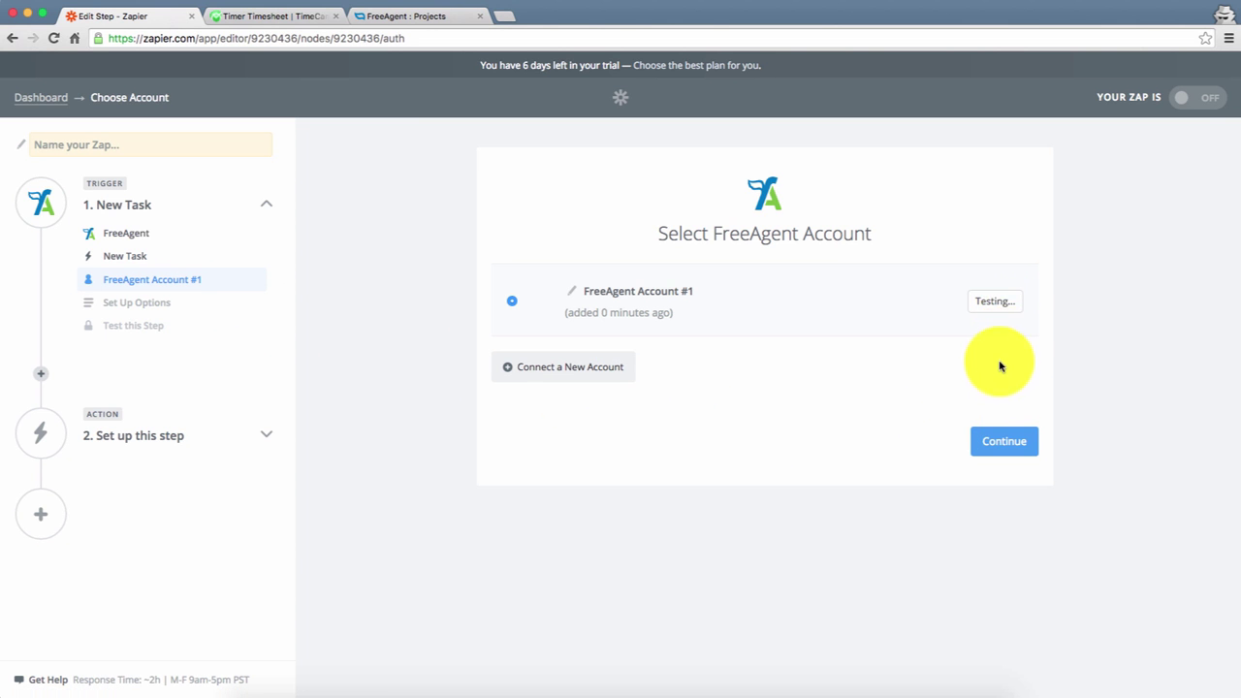
click(1000, 441)
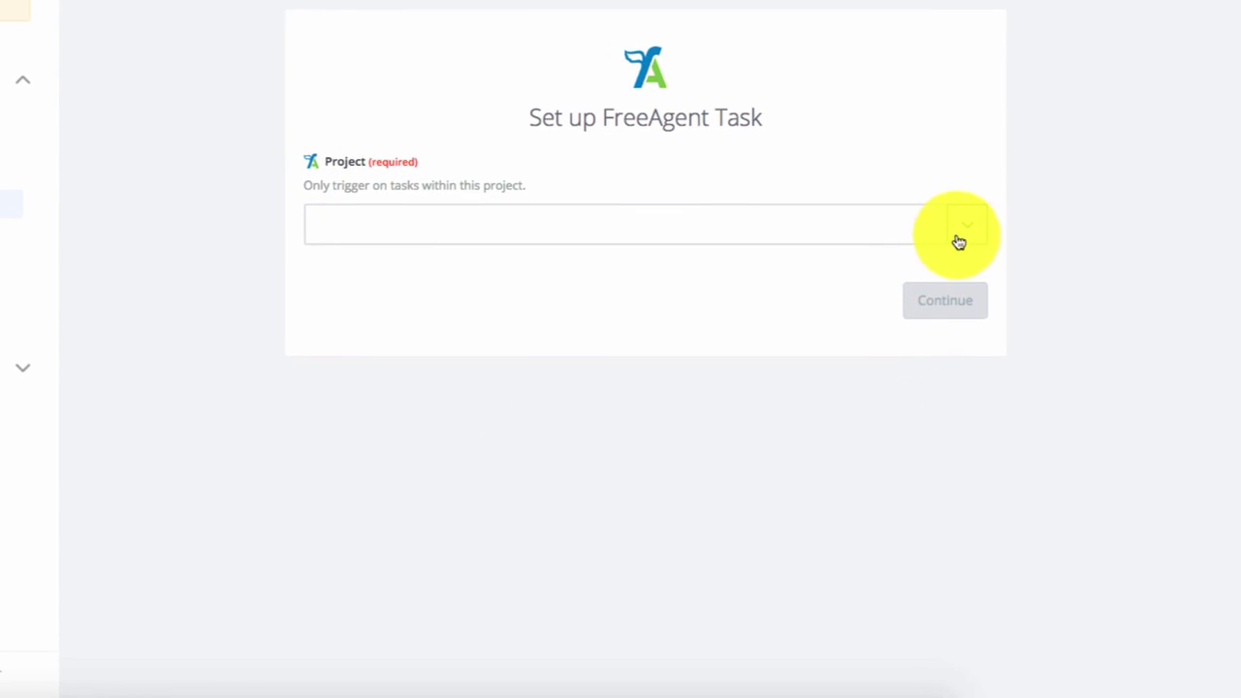
- Set the trigger Project to 'My project' after reloading choices, then fetch a test task
click(961, 241)
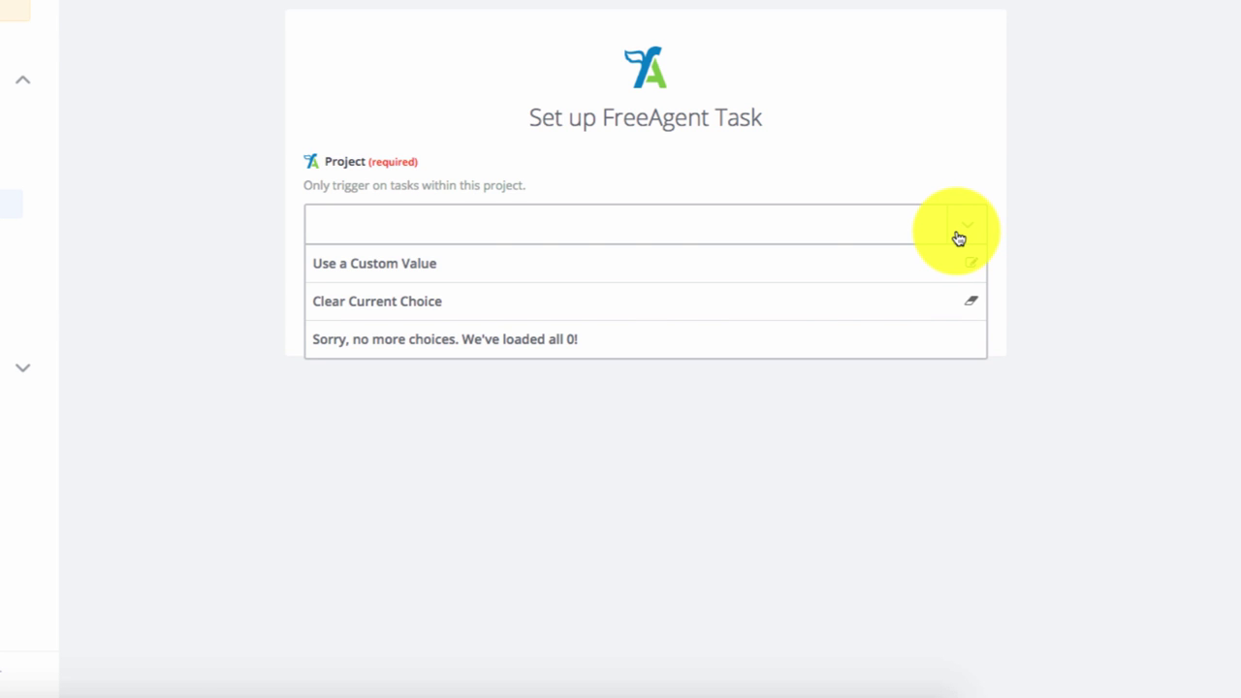
click(839, 339)
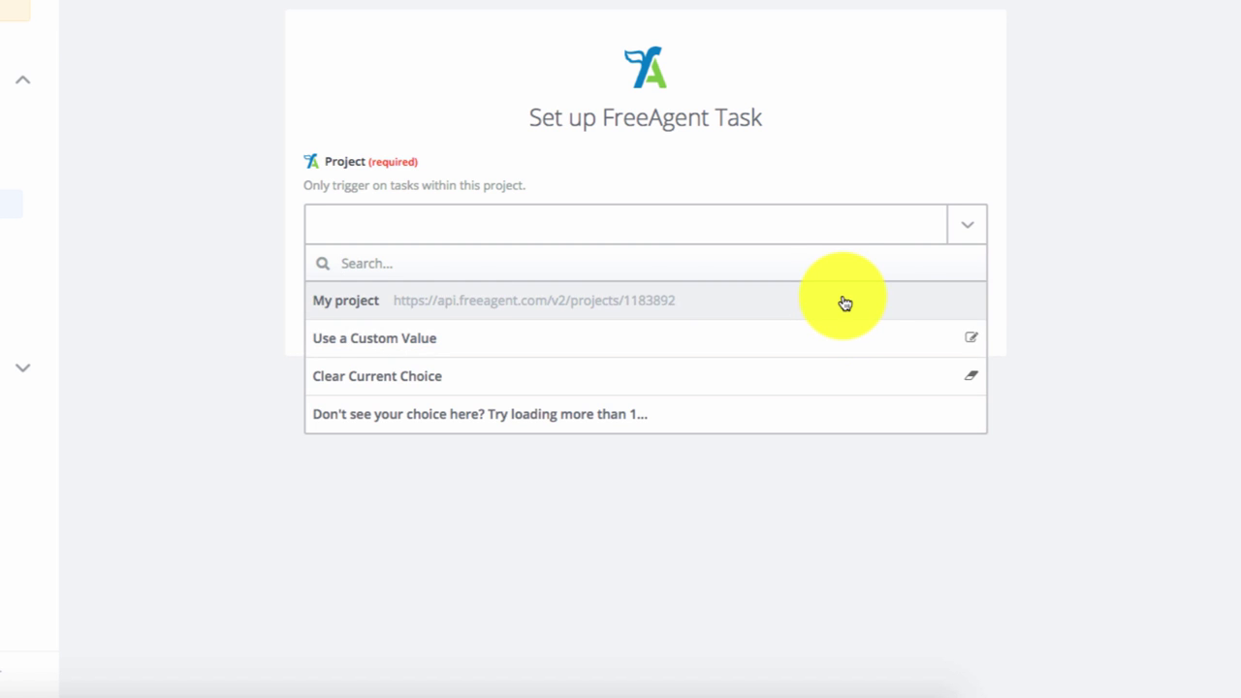
click(844, 304)
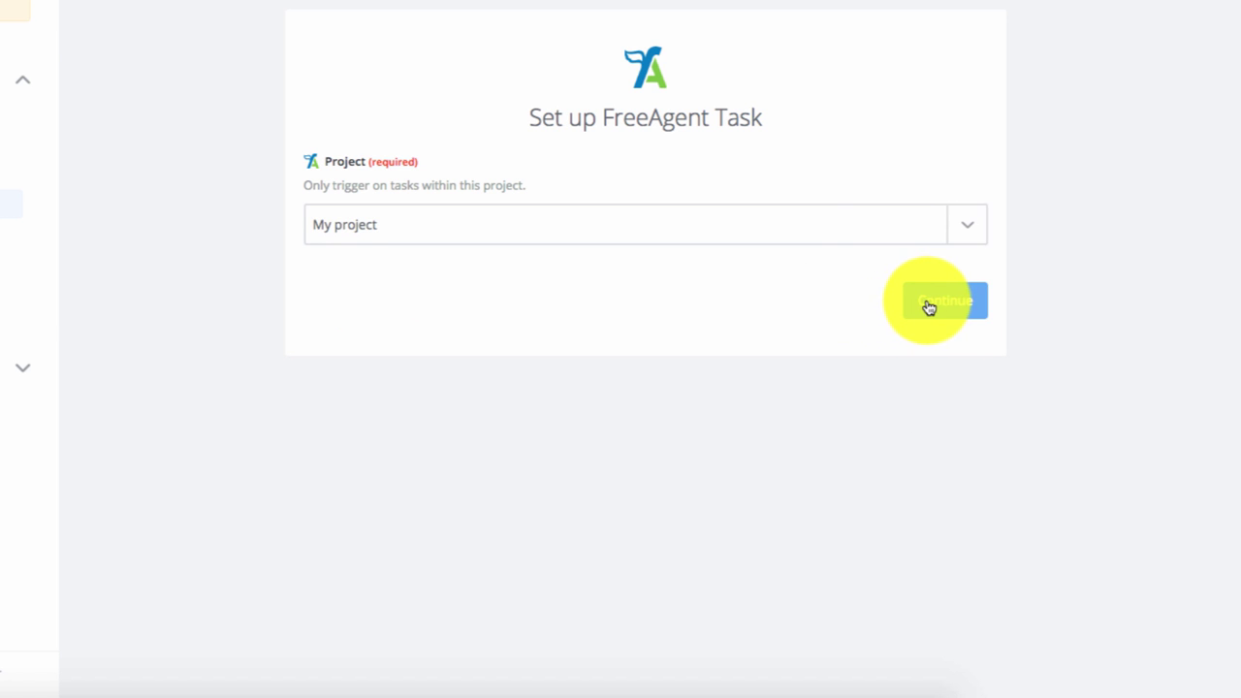
click(928, 305)
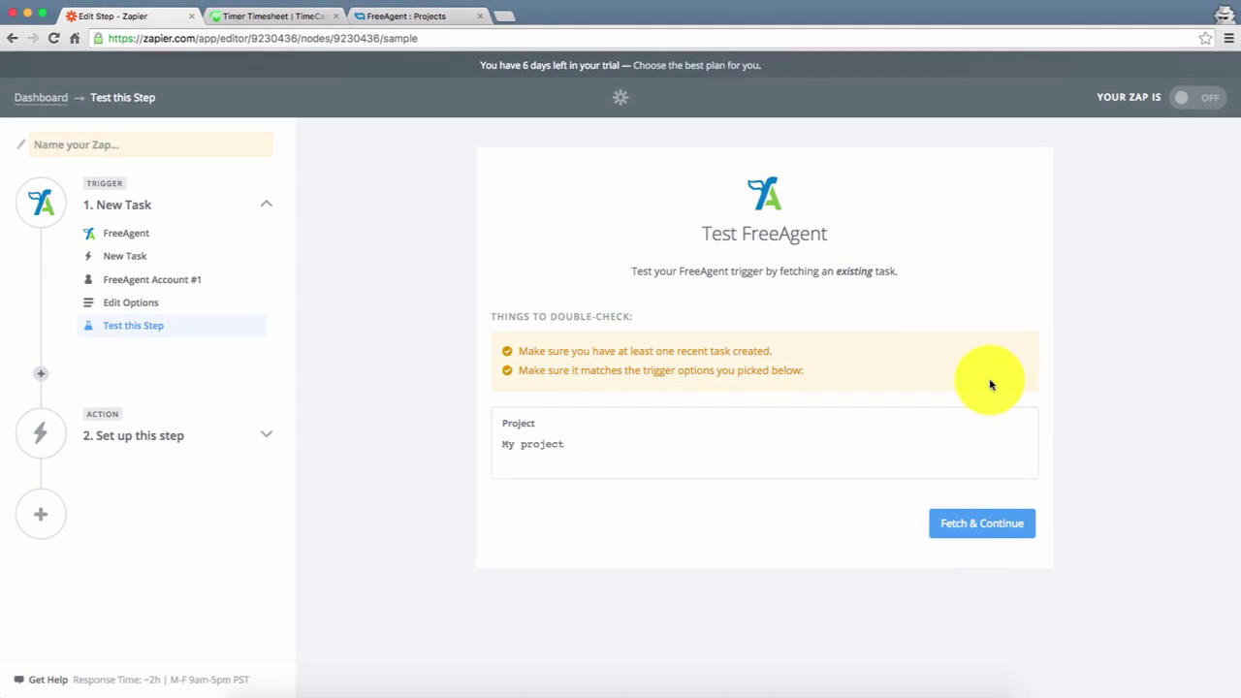
click(918, 479)
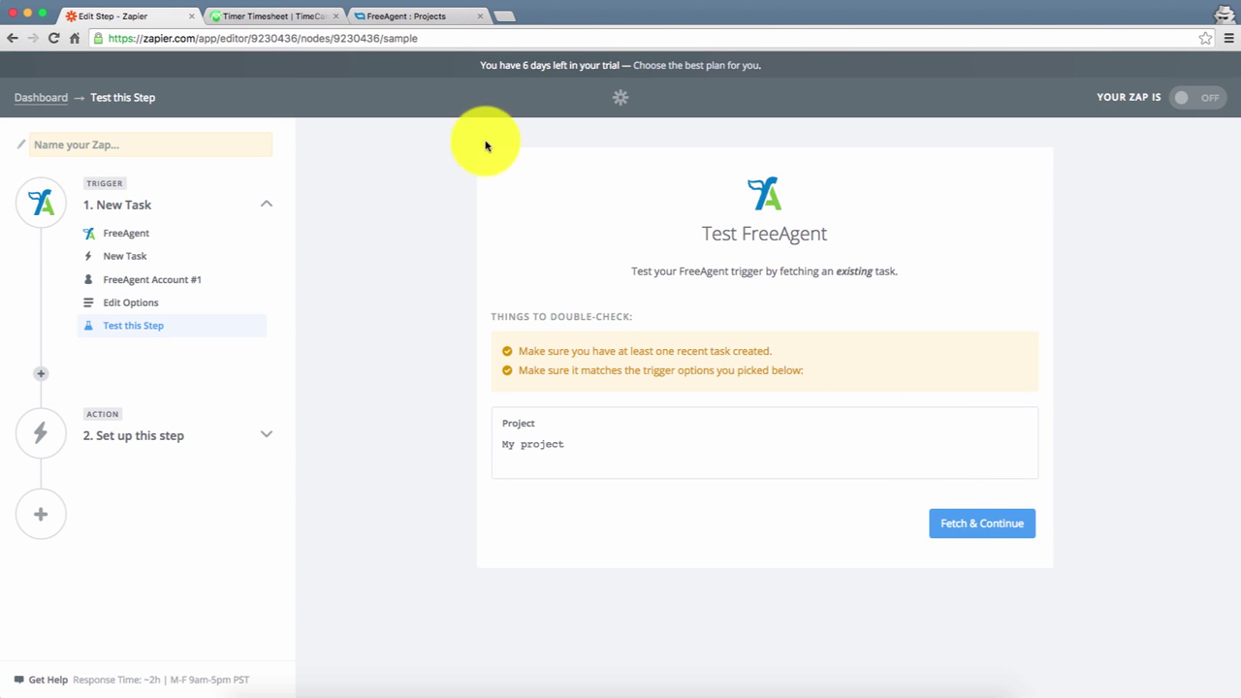
click(415, 19)
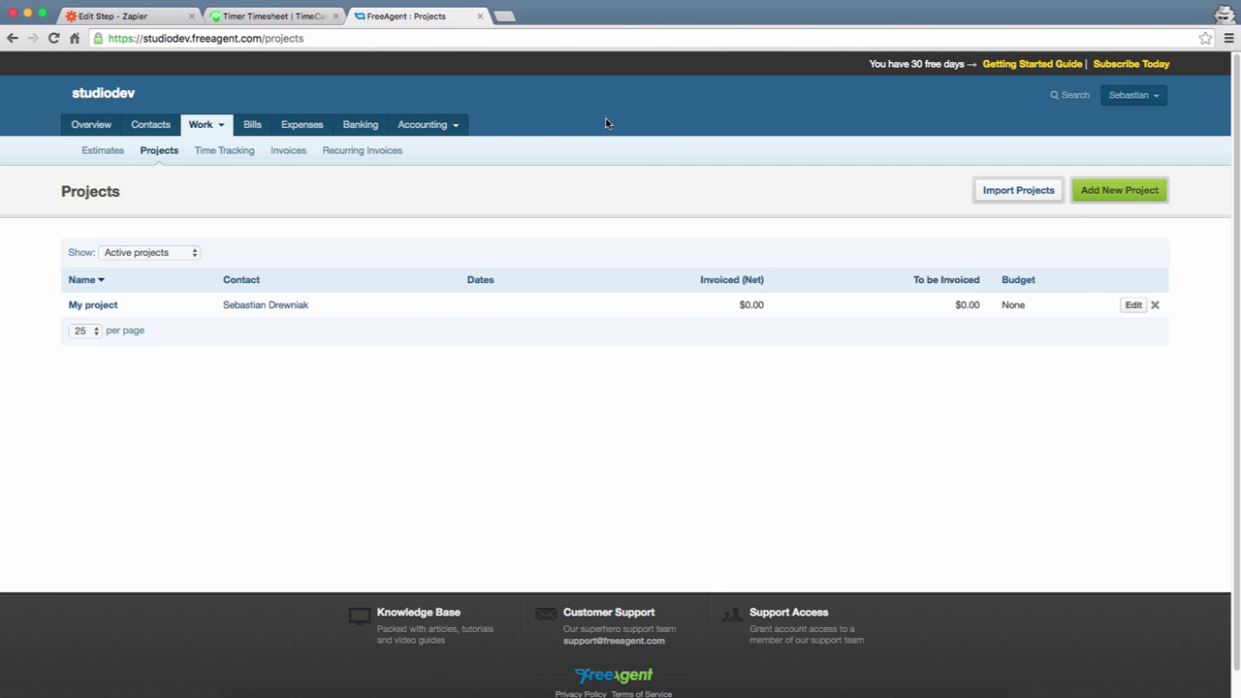
- In Time Tracking, create the task 'New task for my project' under My project
click(250, 153)
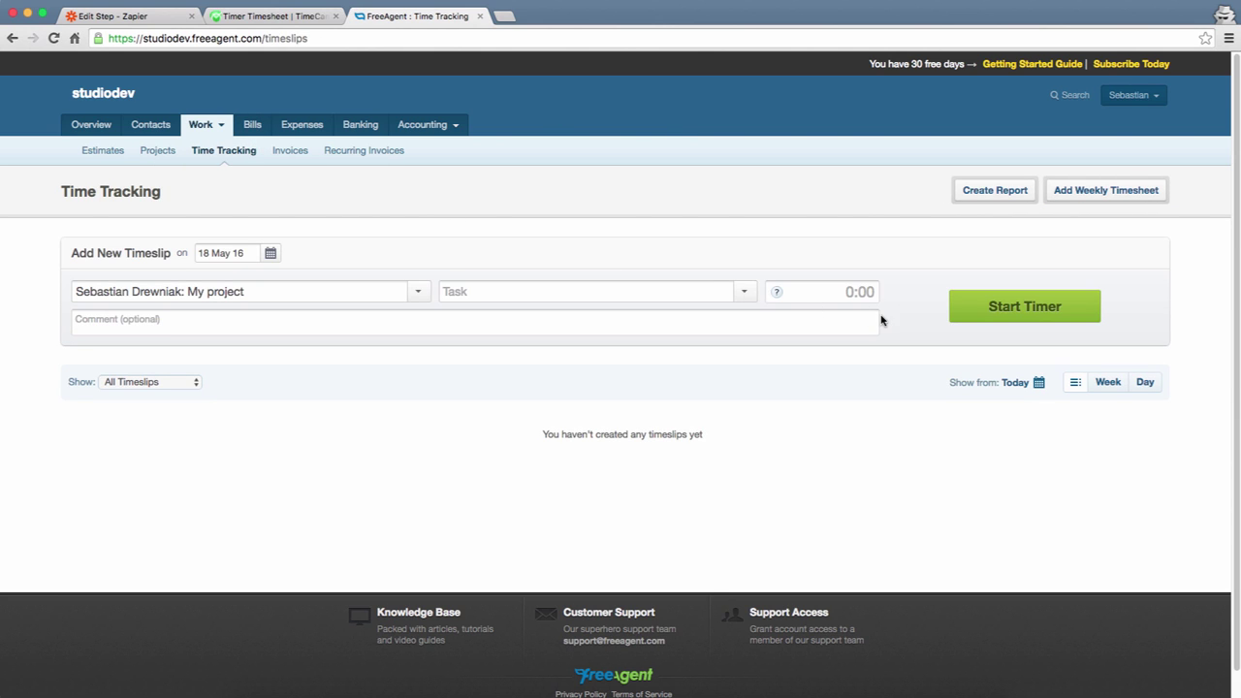
click(743, 294)
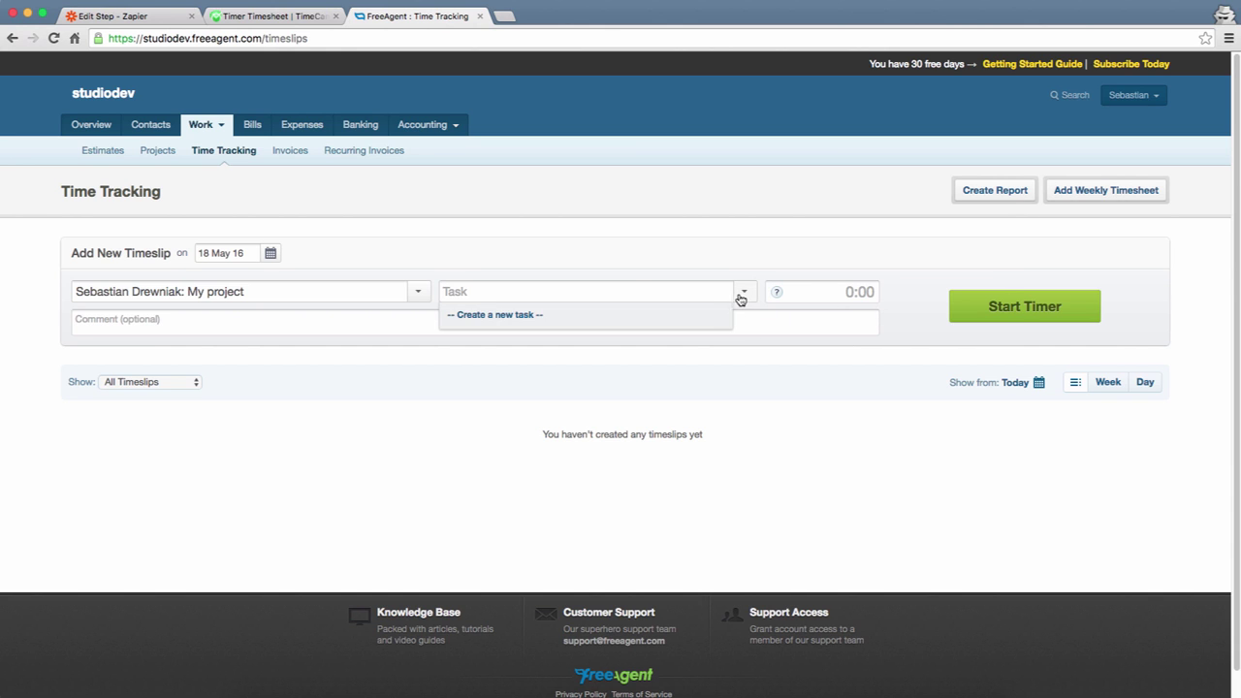
click(534, 315)
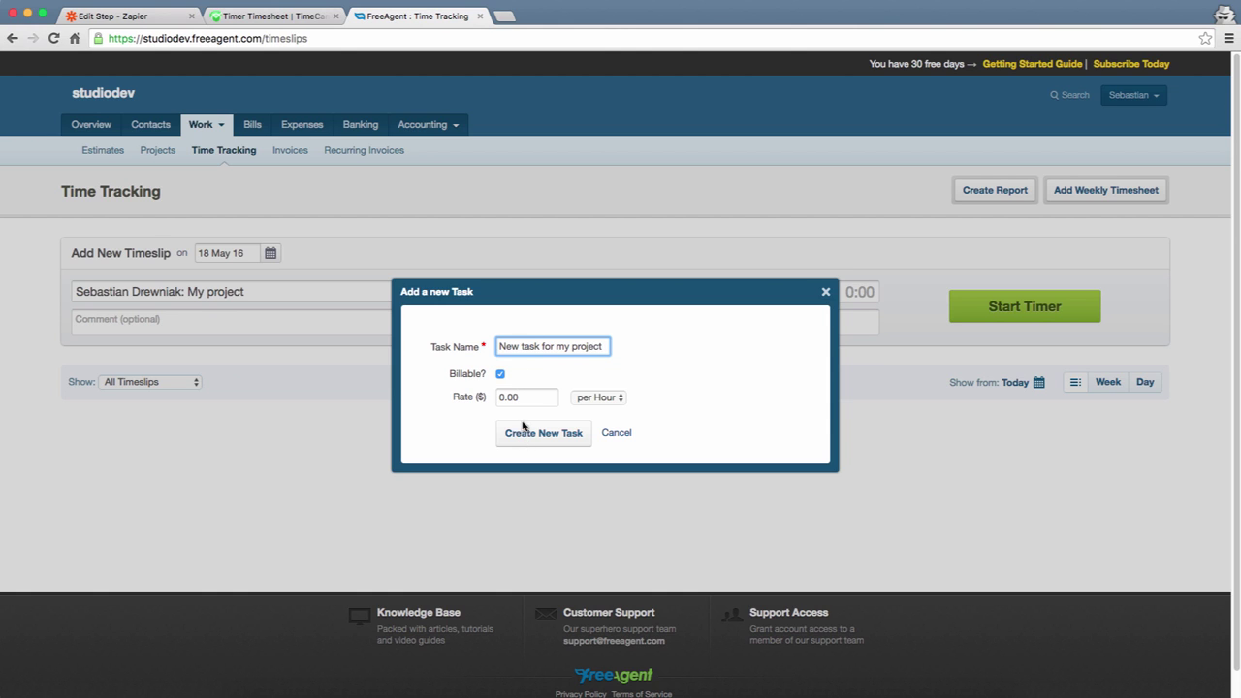
click(500, 376)
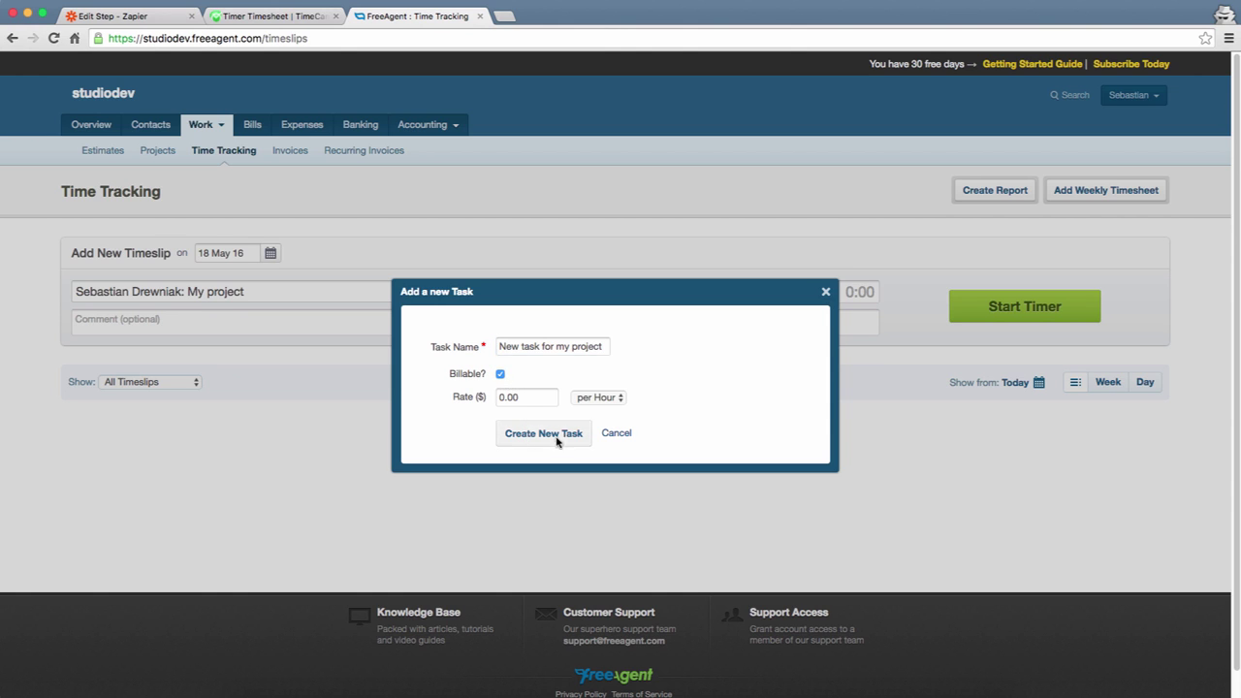
click(556, 436)
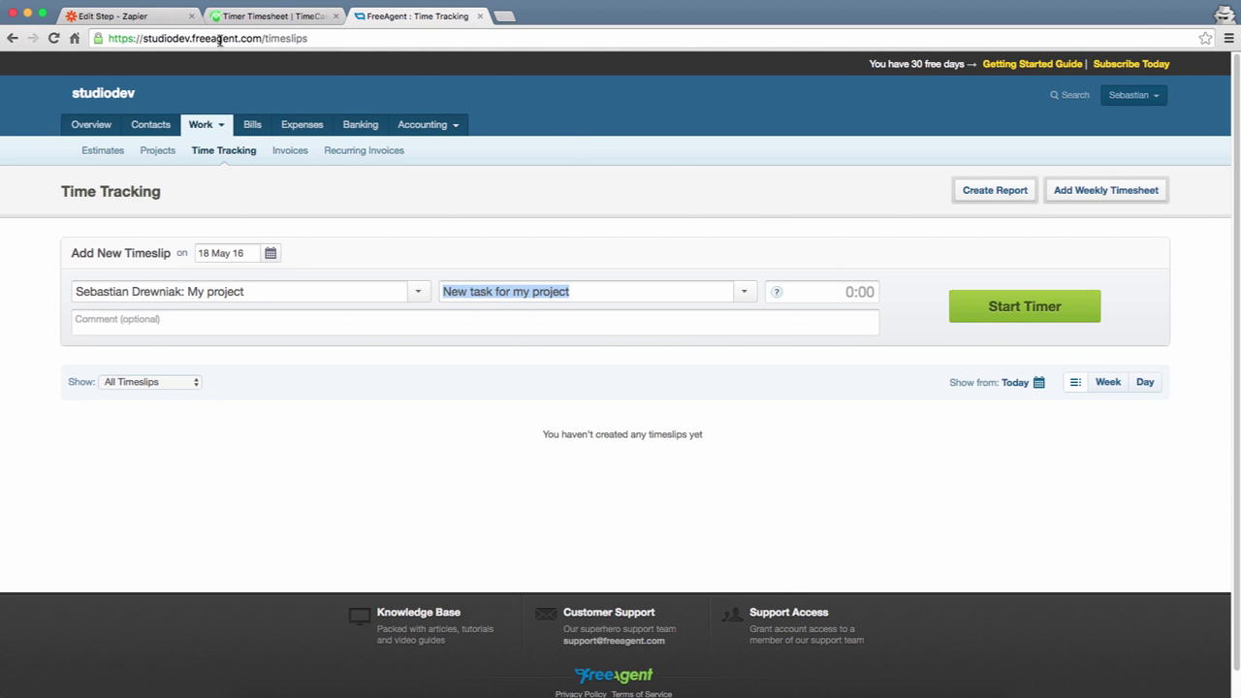
- Test the FreeAgent trigger and choose TimeCamp Create Project as the action
click(127, 16)
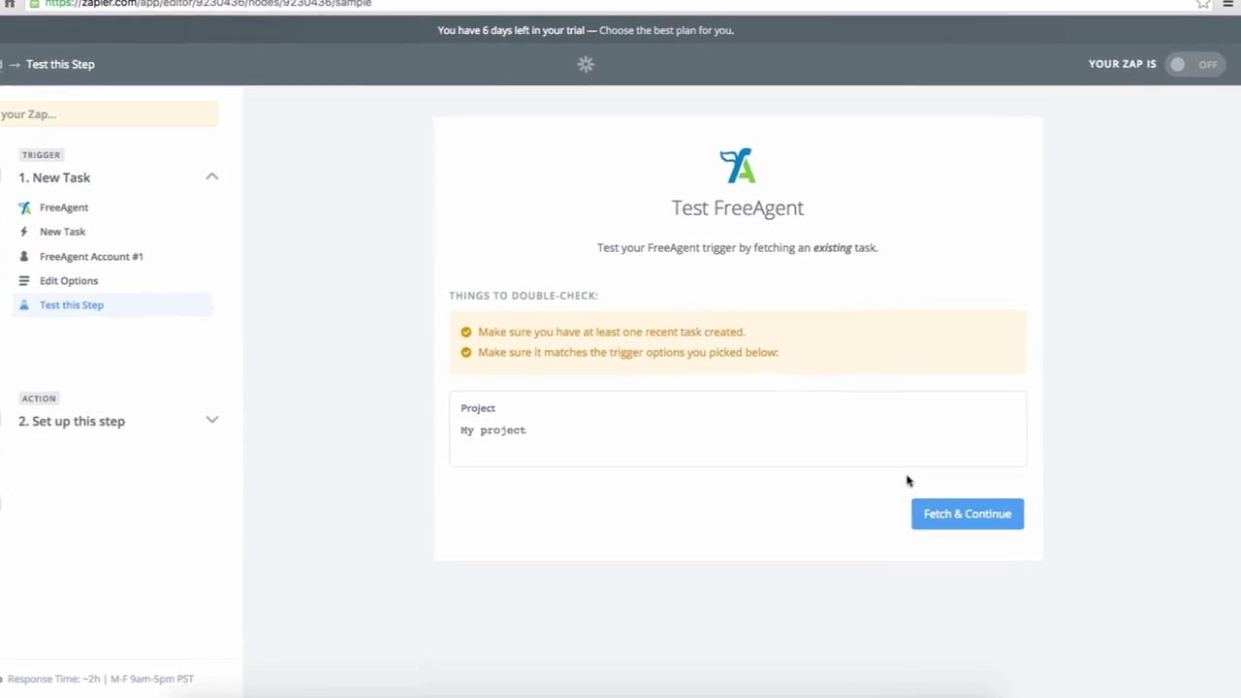
click(950, 521)
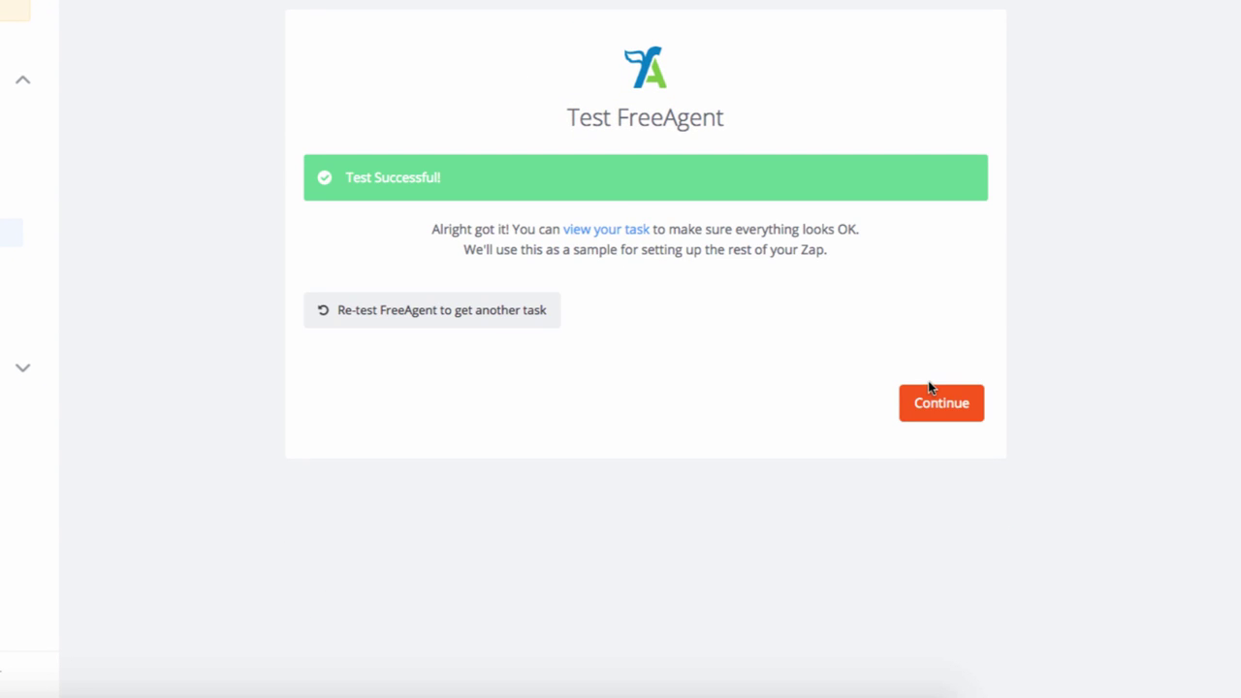
click(931, 403)
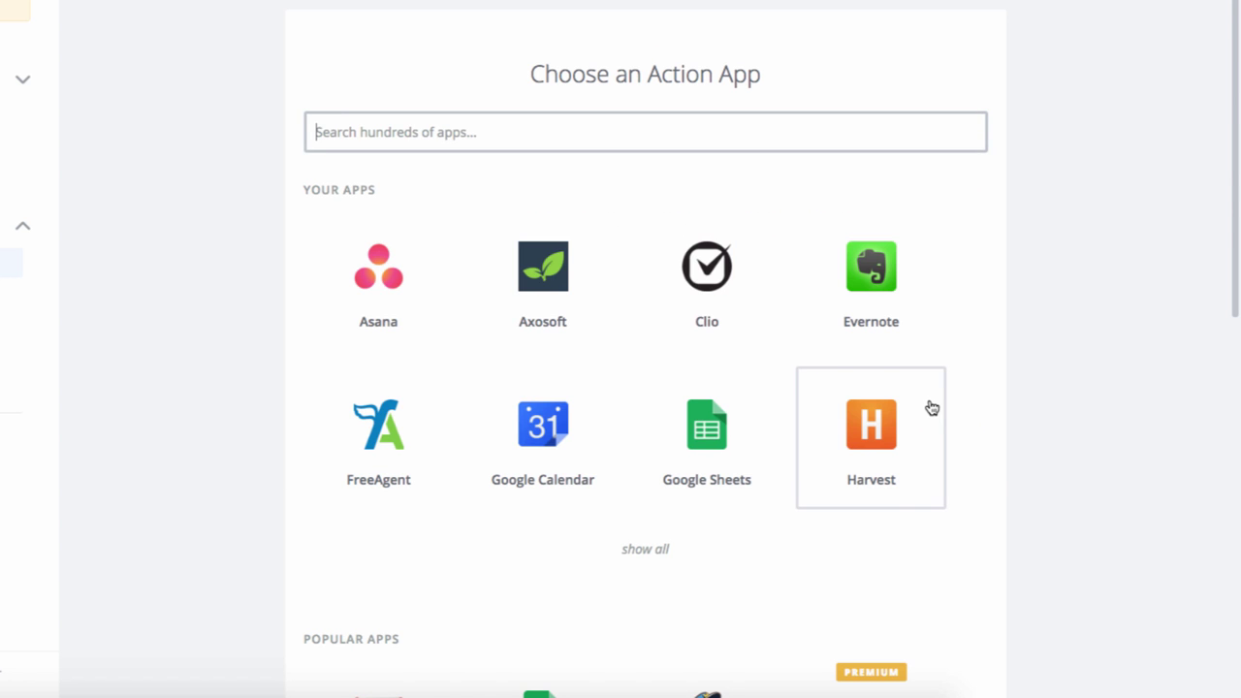
text(timecamp)
key(Return)
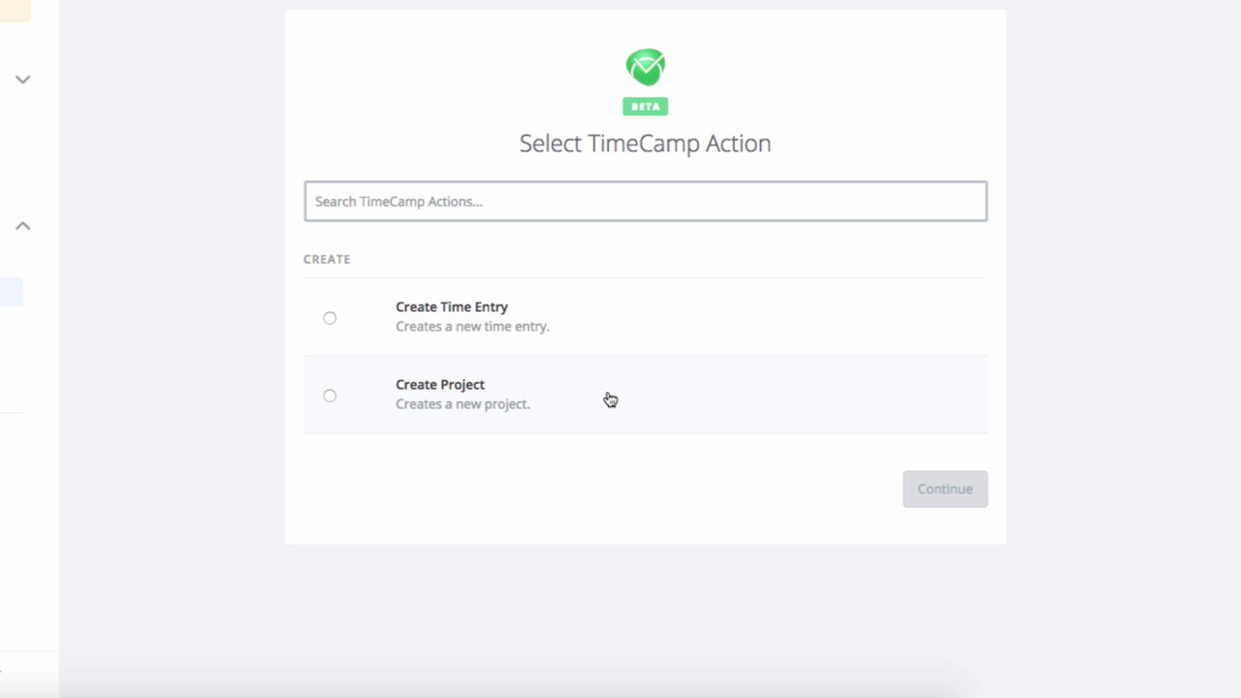
click(609, 399)
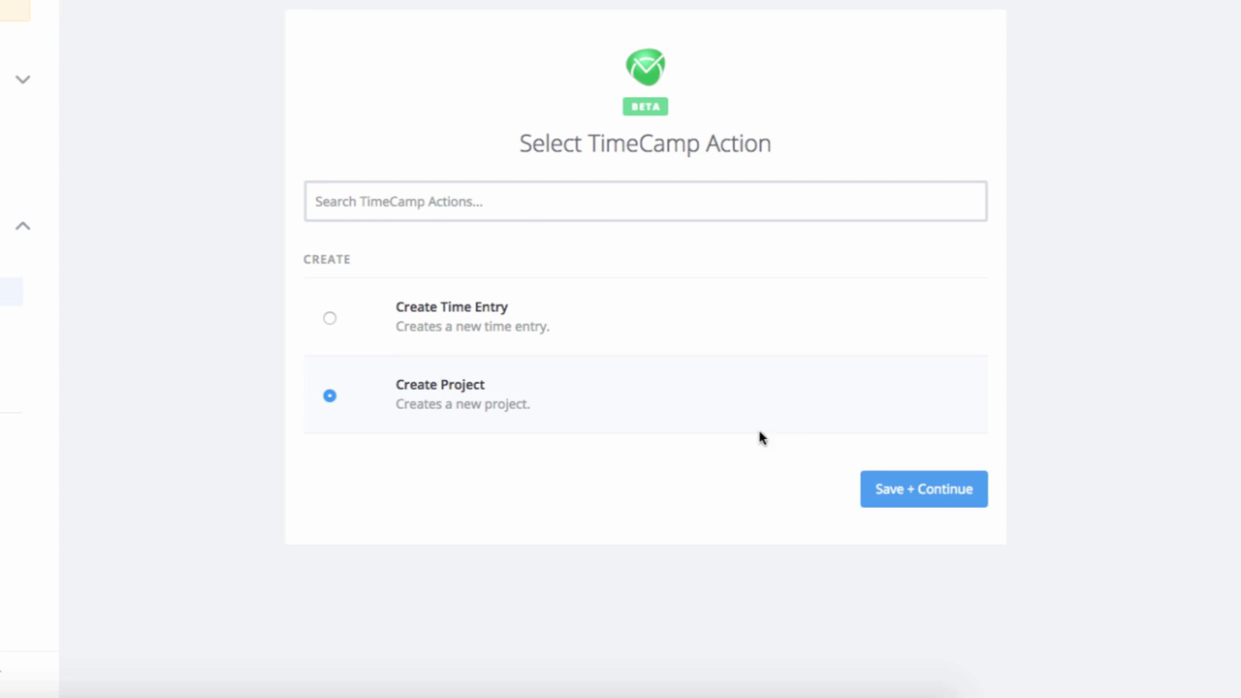
click(892, 495)
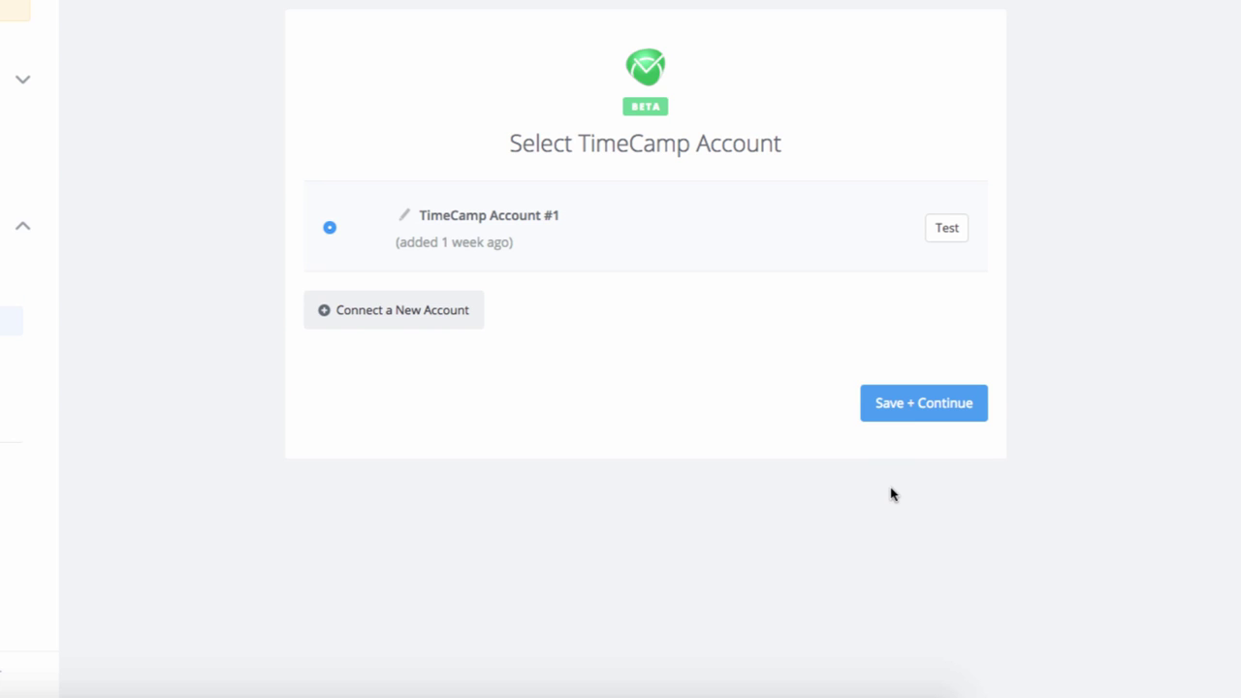
- Use the existing TimeCamp account, map project Name to the task Name, and test
click(911, 407)
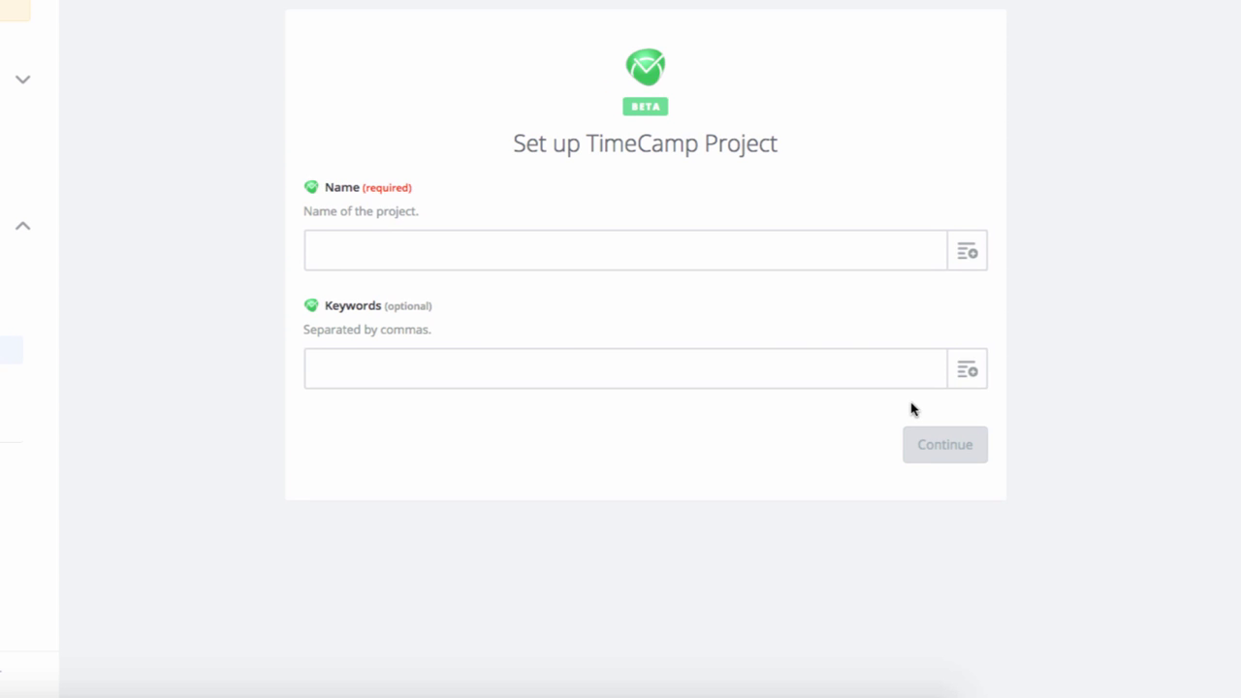
click(966, 253)
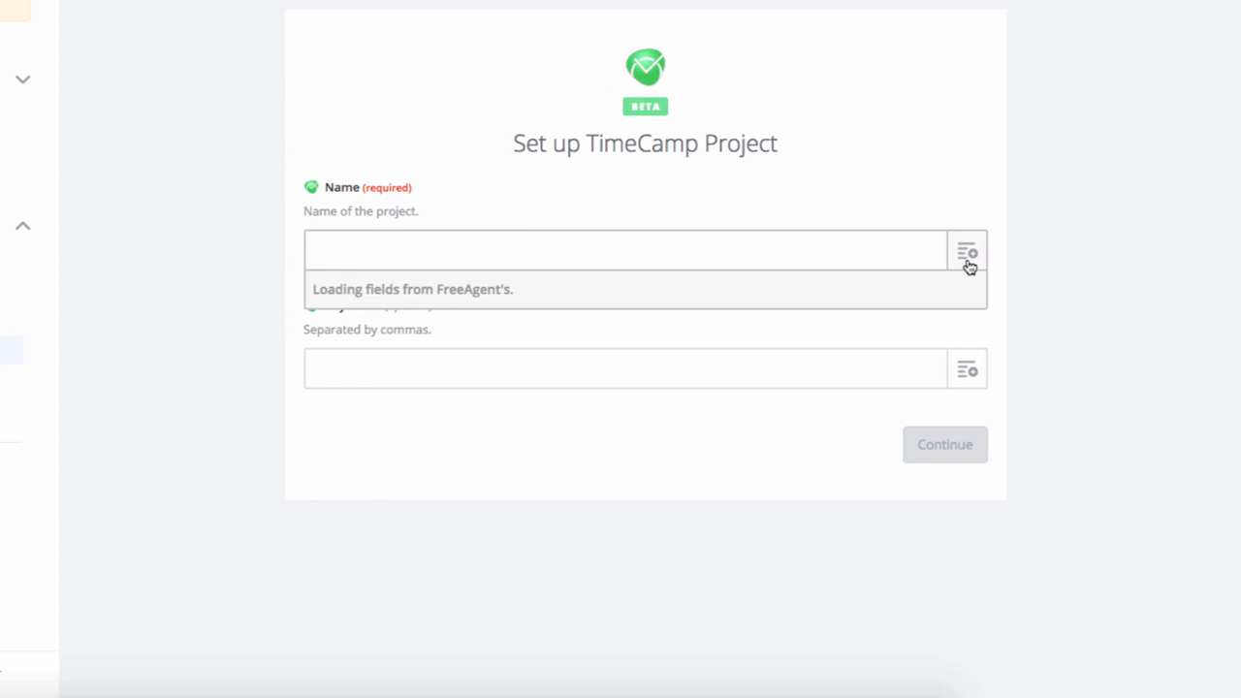
click(830, 374)
click(955, 446)
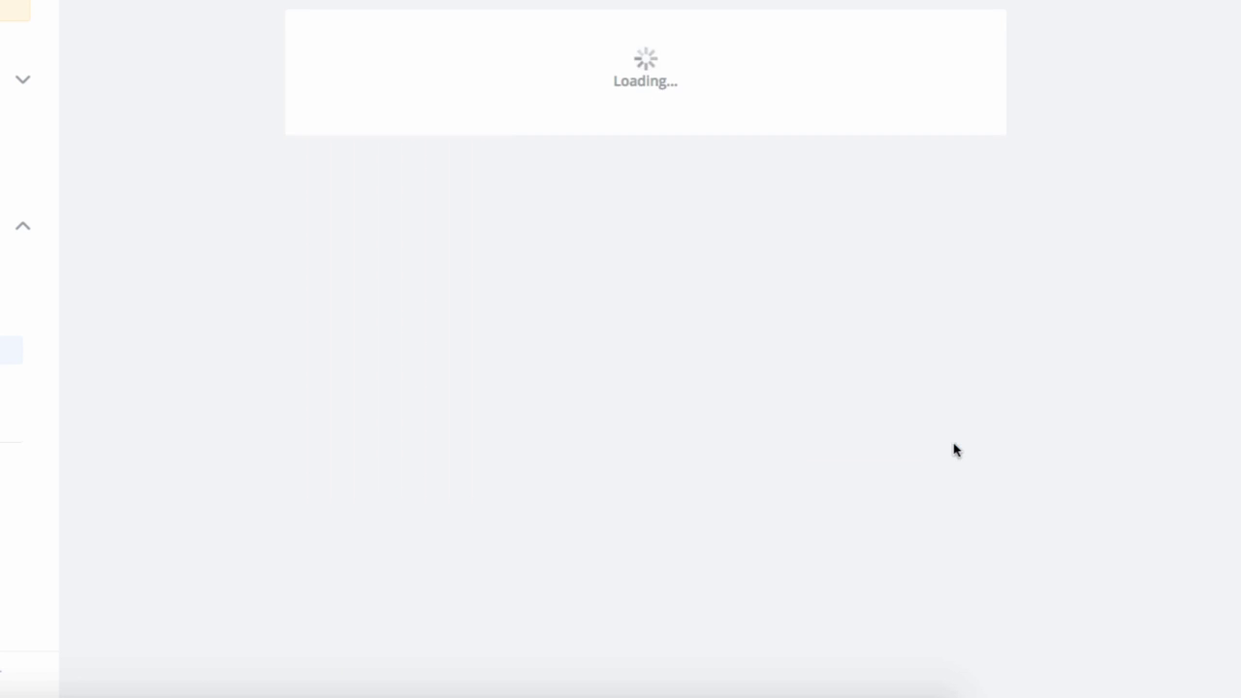
click(921, 376)
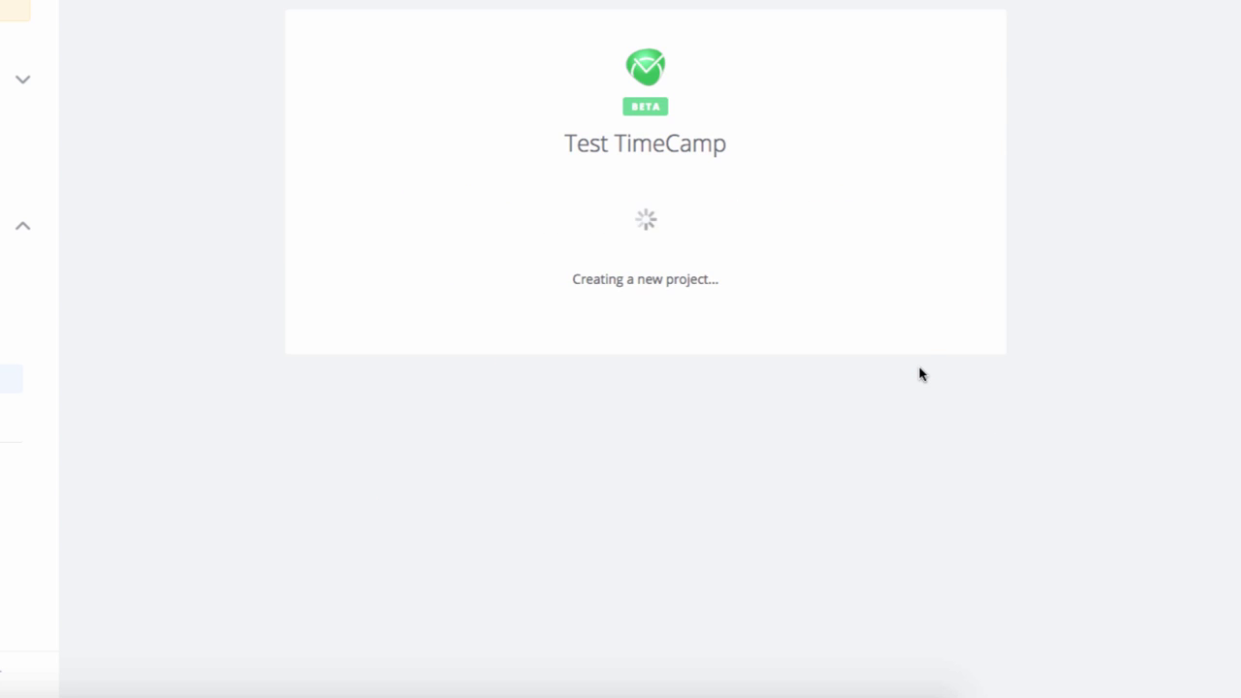
click(943, 429)
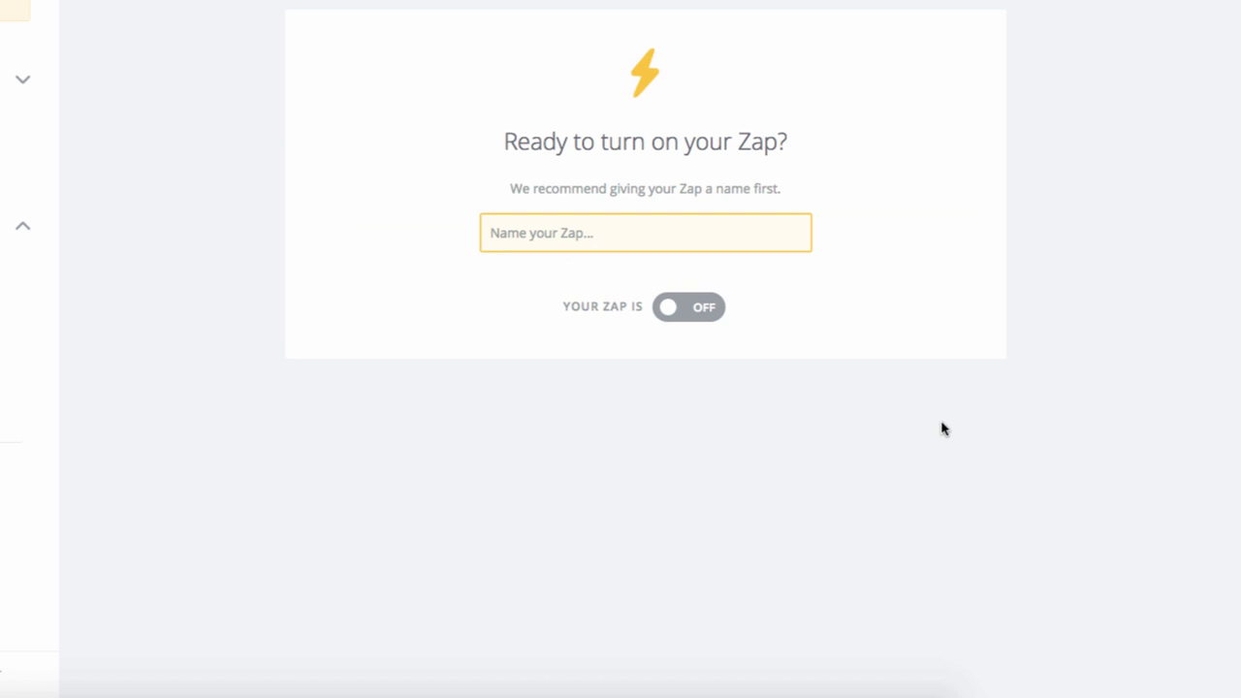
- Name the zap 'FreeAgent', switch it ON, and view it on the dashboard
click(604, 246)
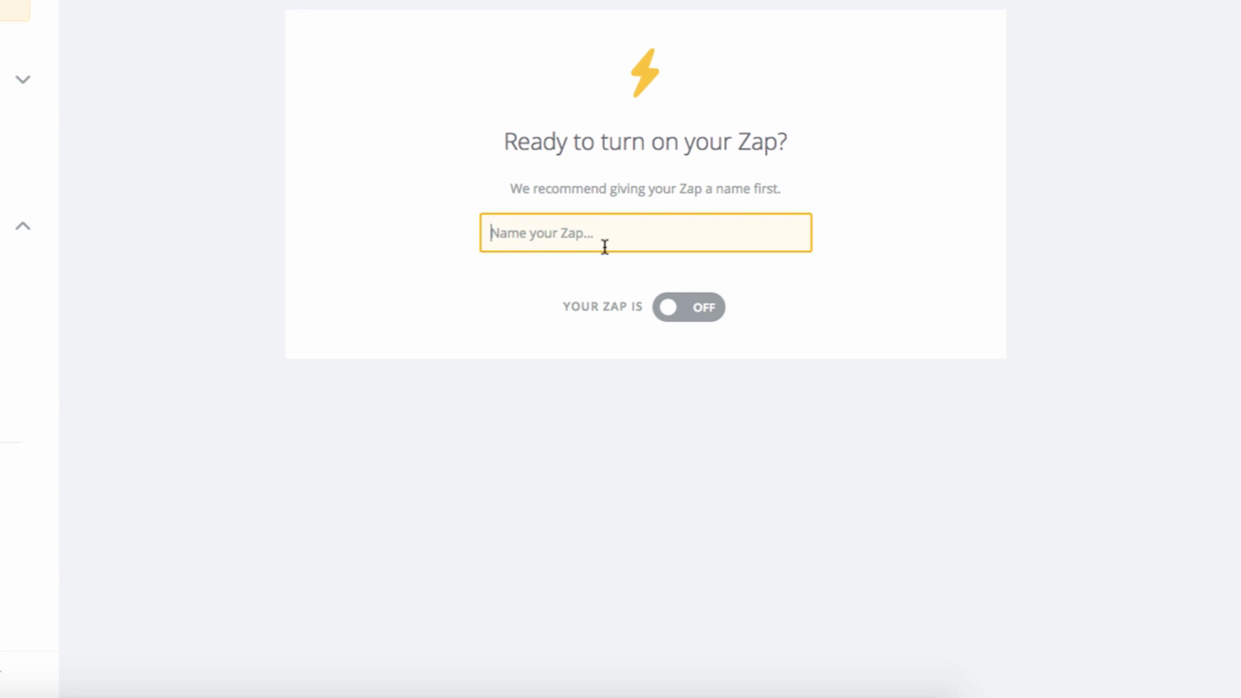
text(Free)
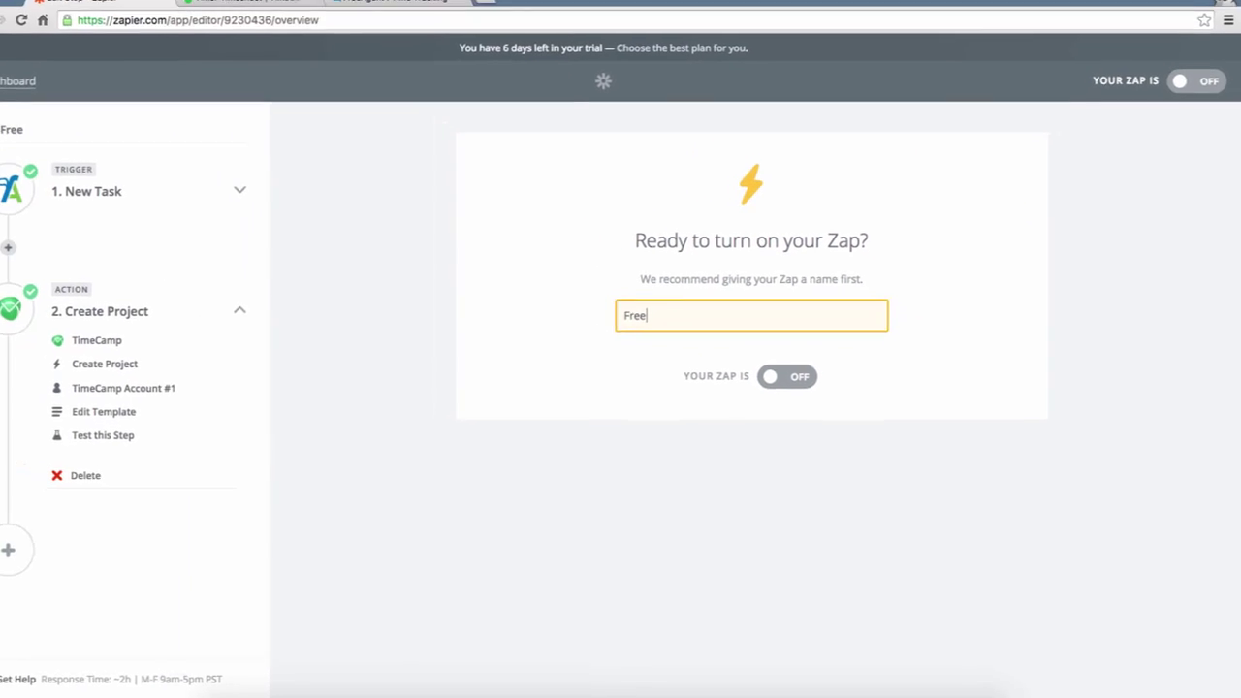
text(Ahe)
key(BackSpace)
key(BackSpace)
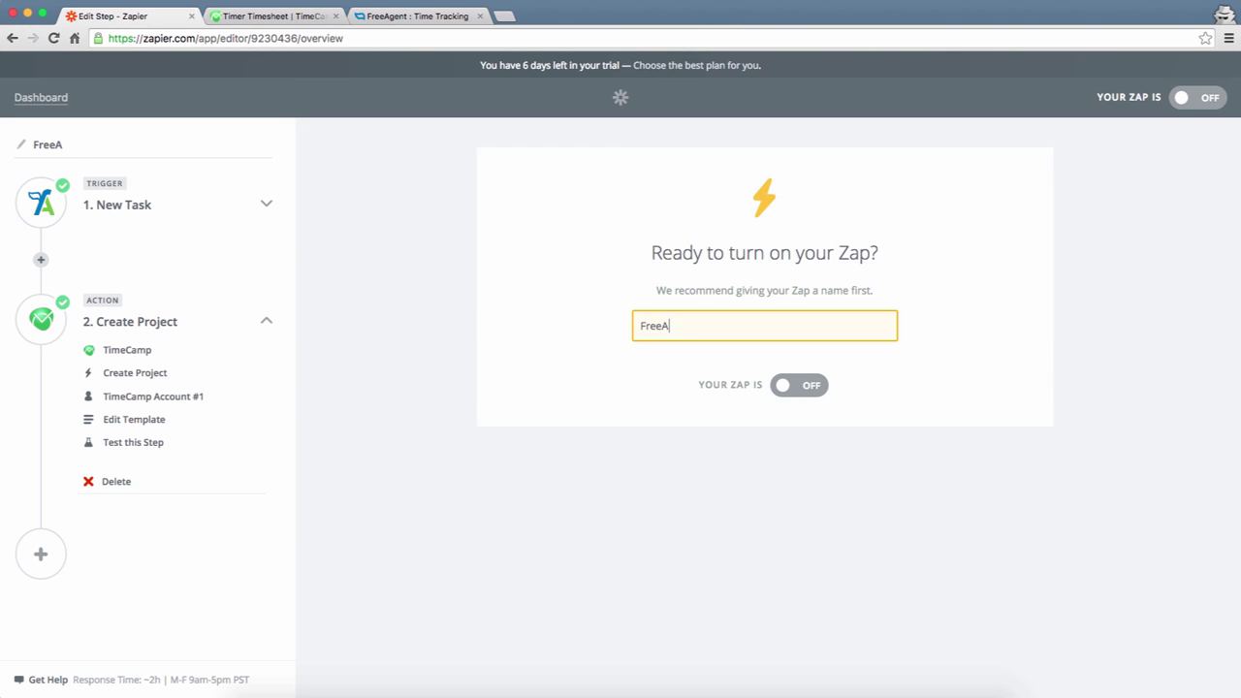
text(gent)
click(813, 393)
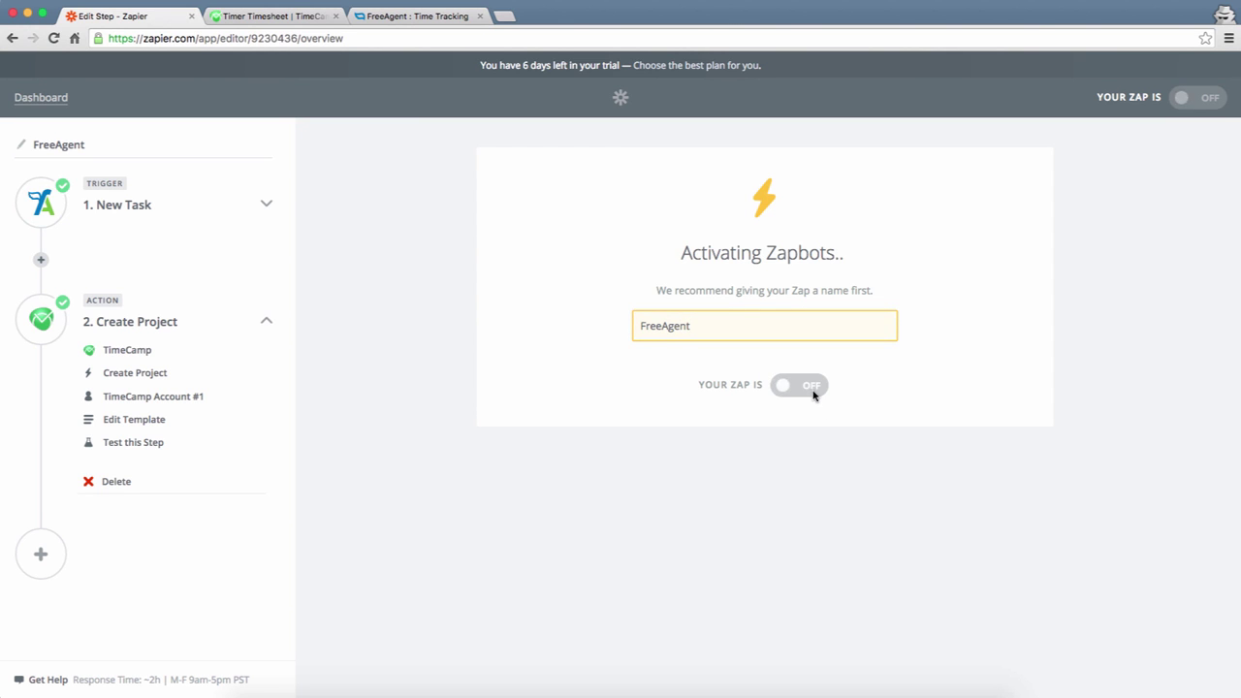
click(679, 323)
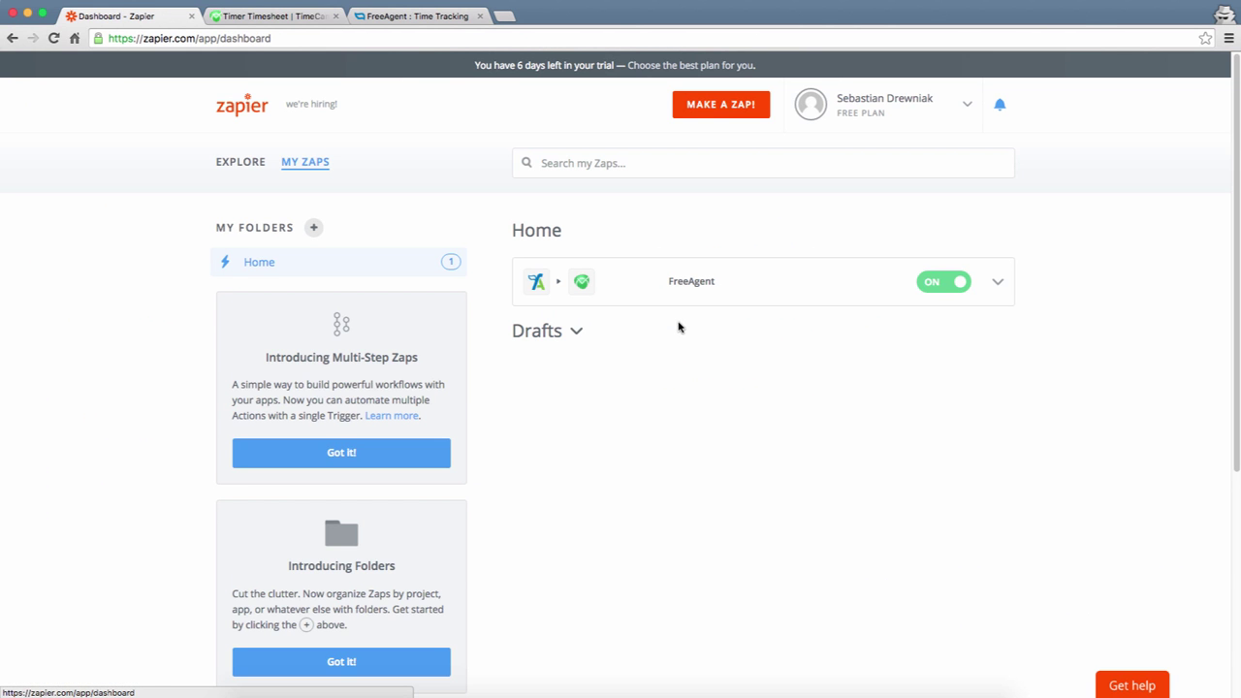
- Confirm 'New task for my project' is in TimeCamp's Projects list, then return to FreeAgent
click(281, 17)
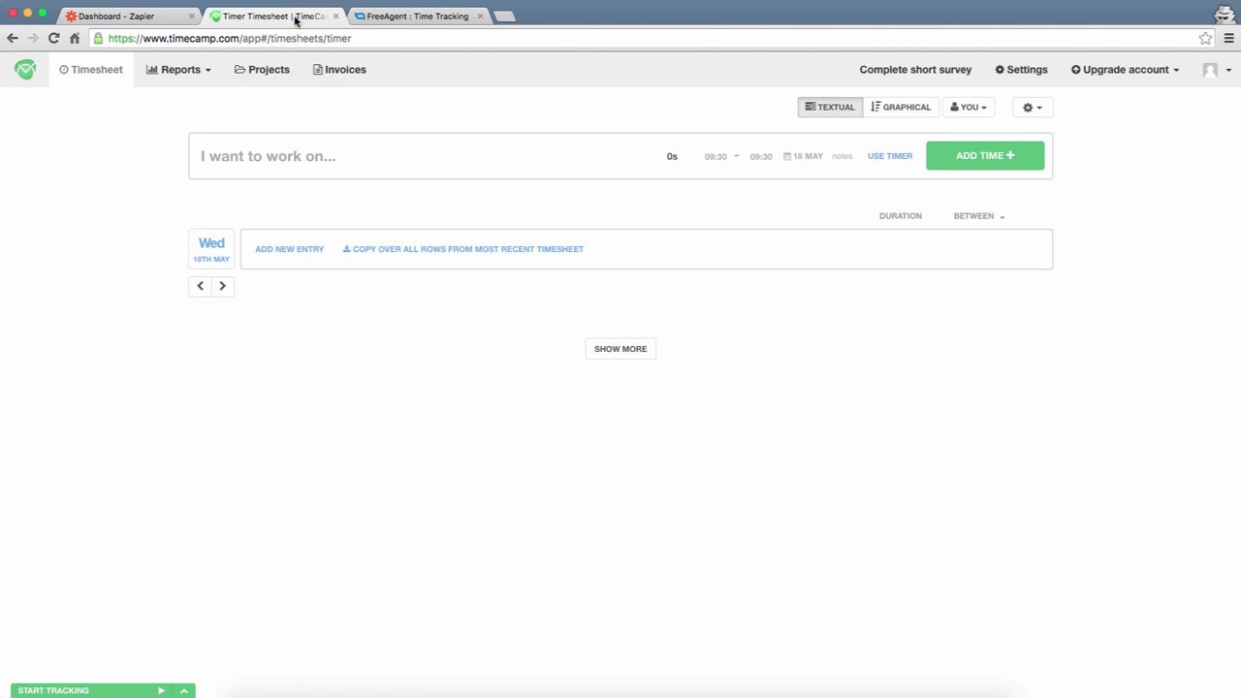
click(271, 72)
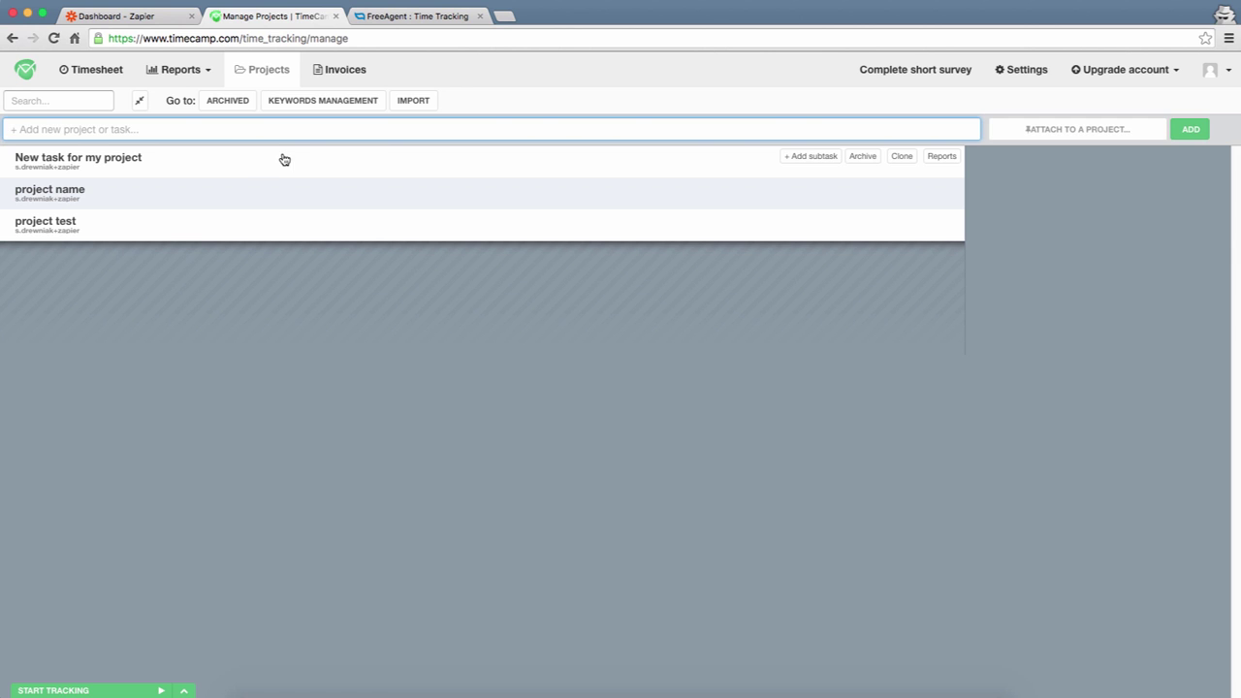
click(399, 17)
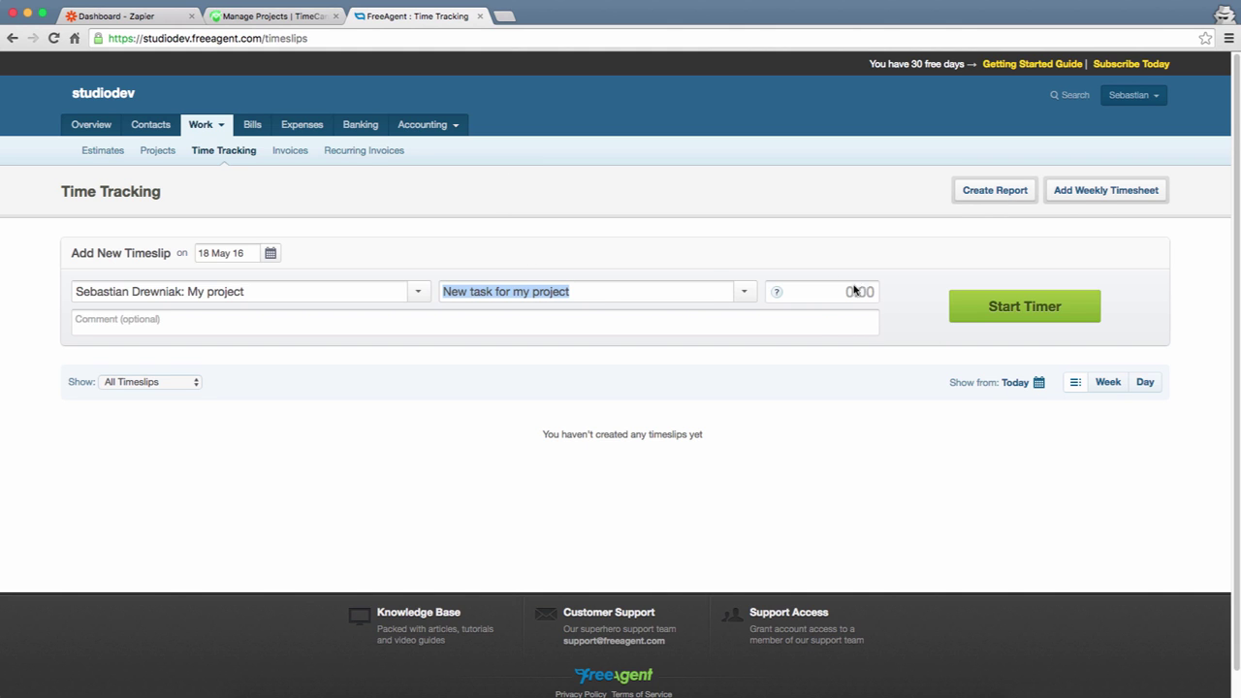
- Create the task 'Next task' under My project and return to the Zapier dashboard
click(740, 295)
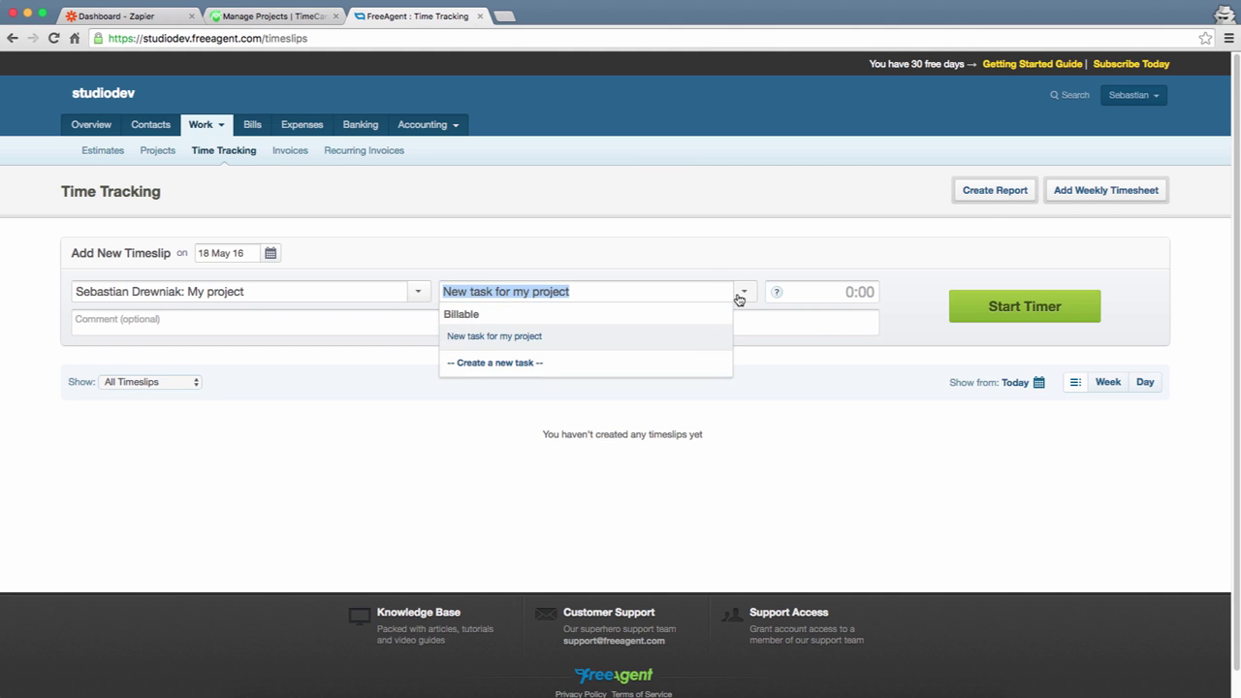
click(652, 360)
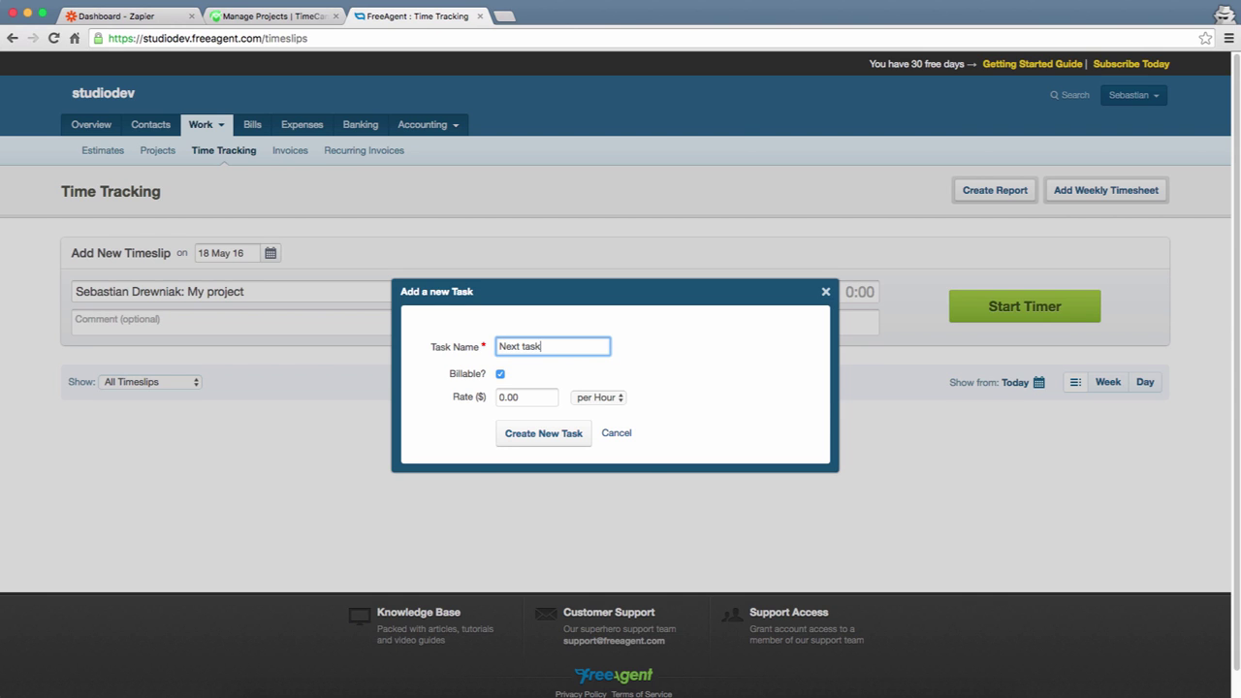
click(563, 433)
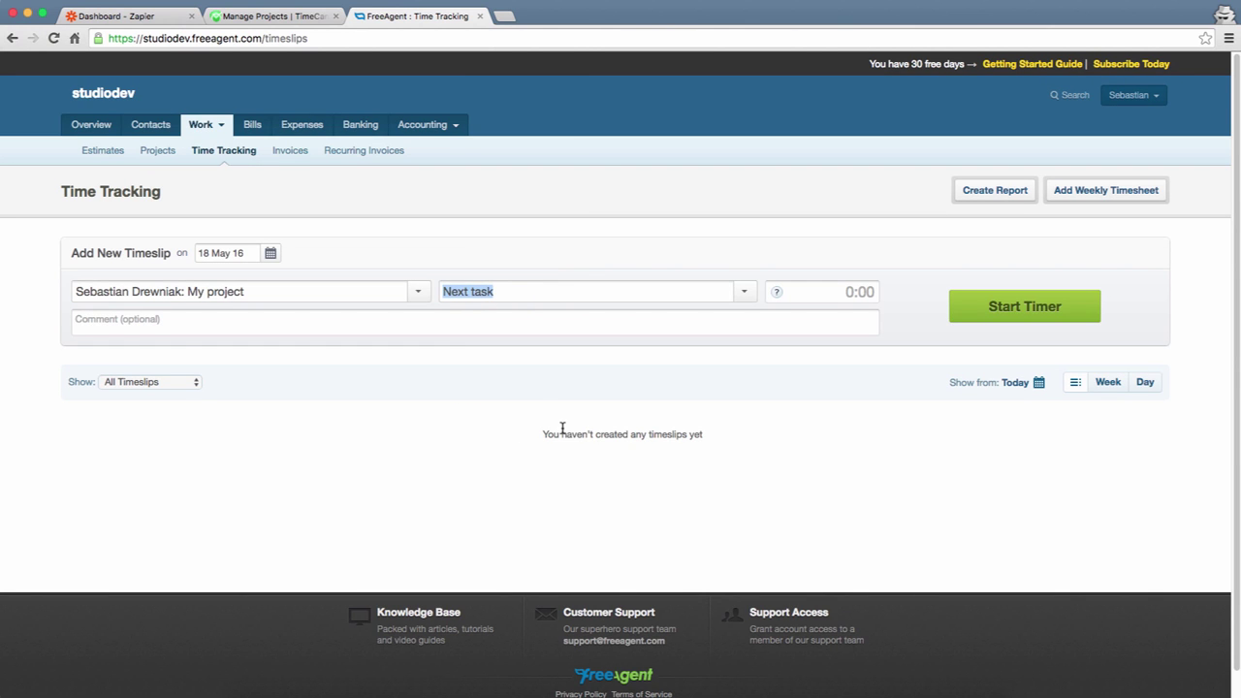
click(167, 20)
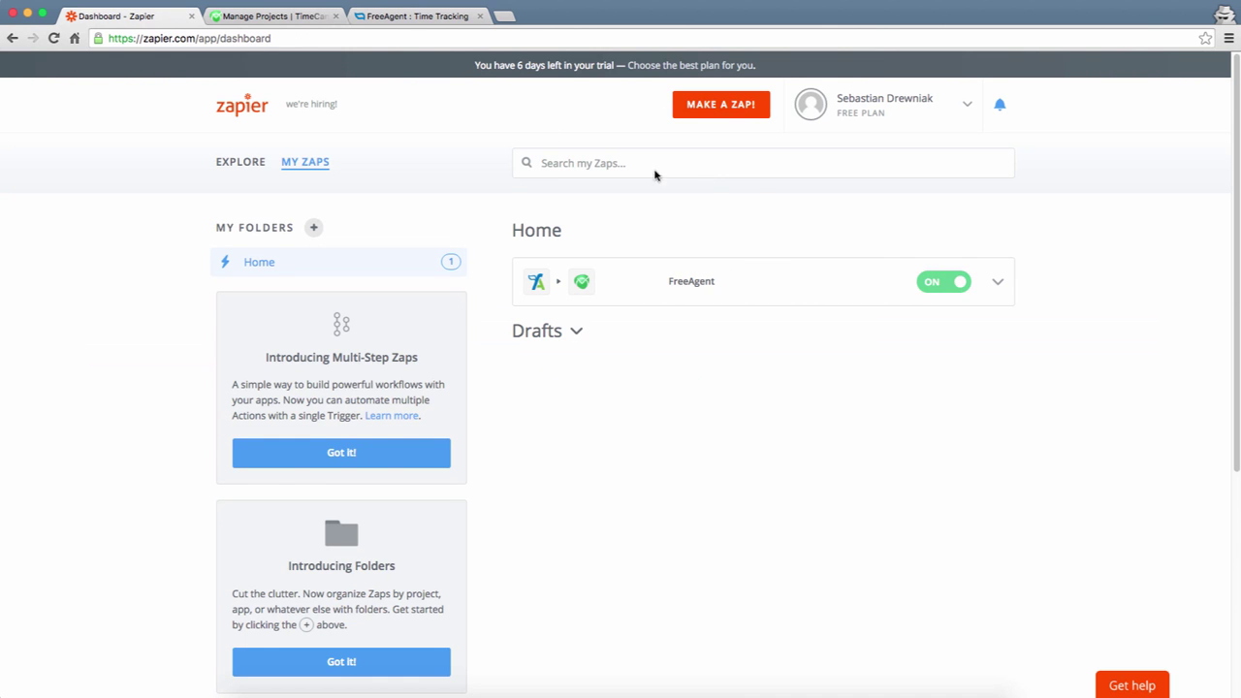
- Manually run the FreeAgent zap, then refresh TimeCamp's Projects page to look for 'Next task'
click(998, 284)
click(986, 312)
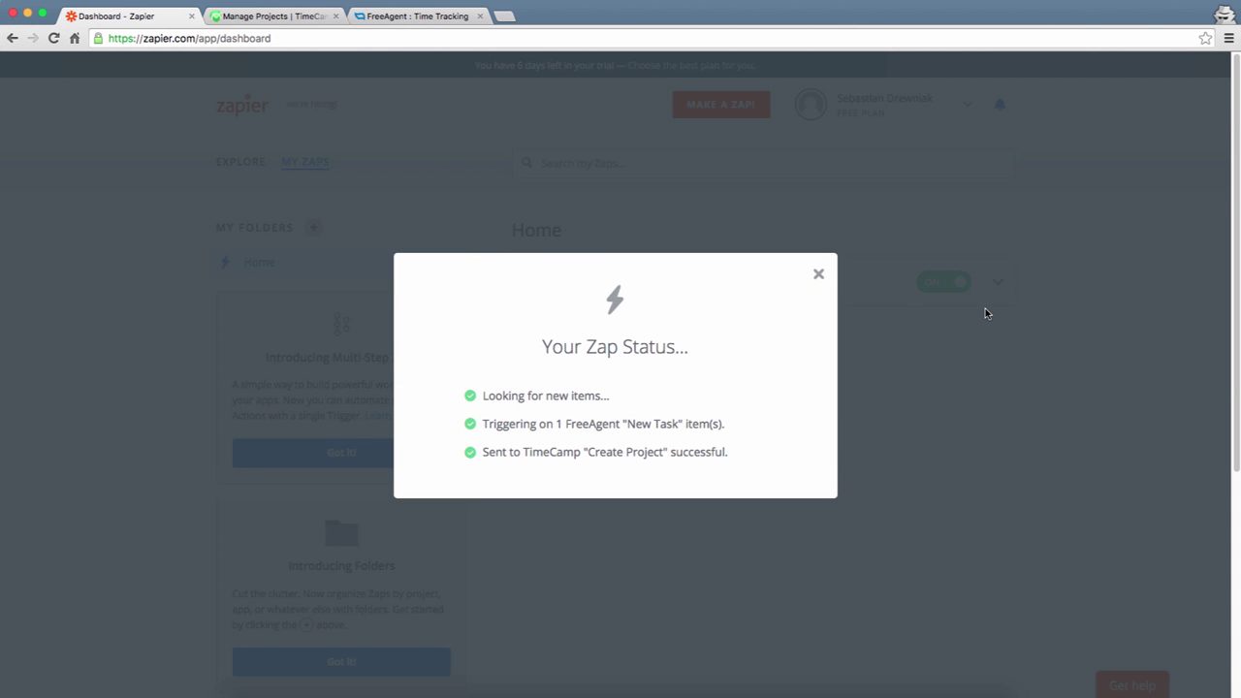
click(288, 19)
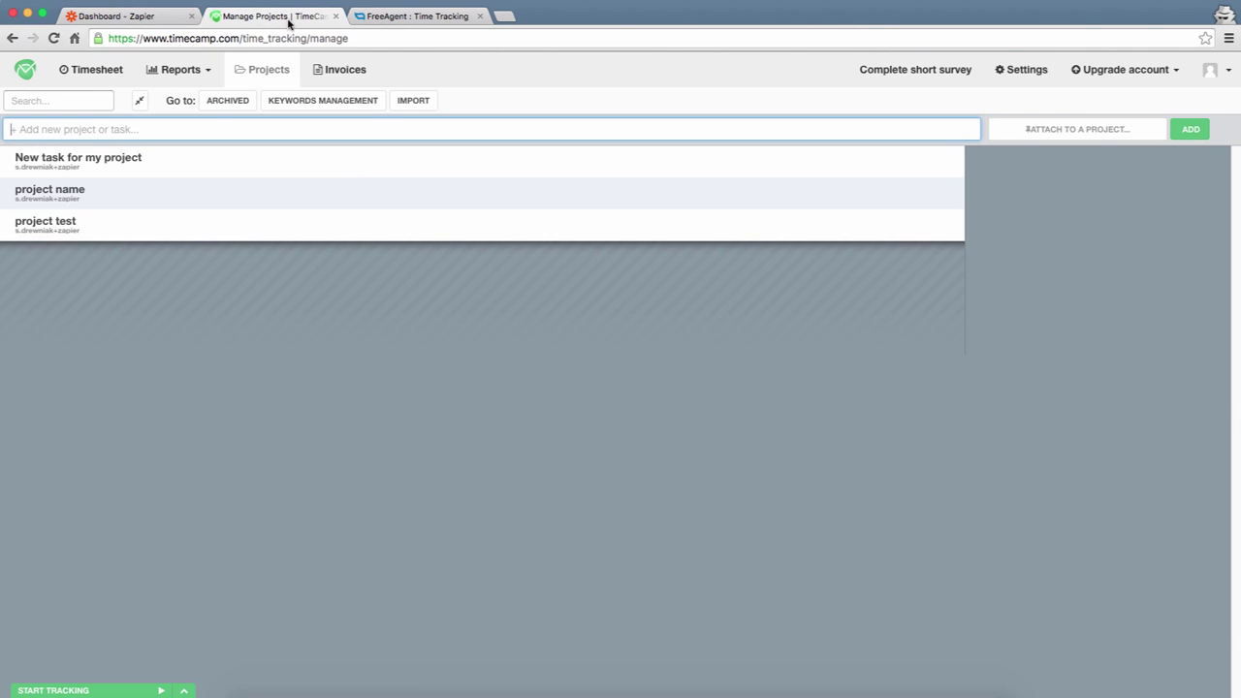
click(55, 38)
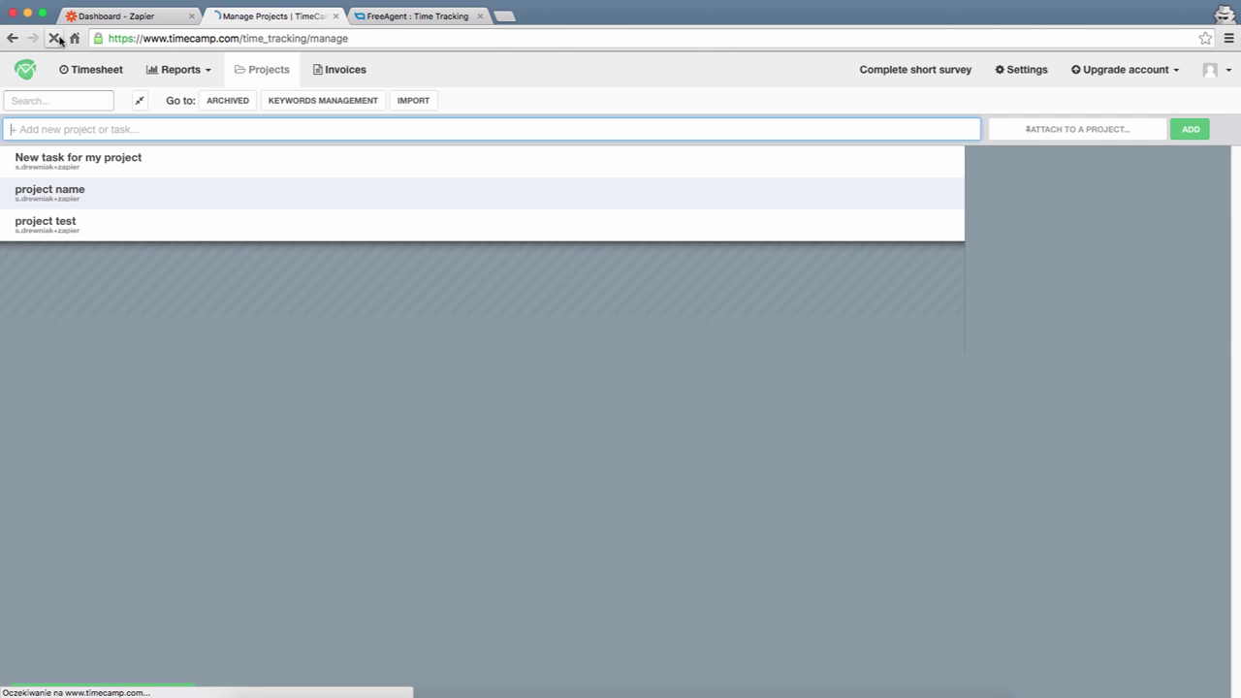